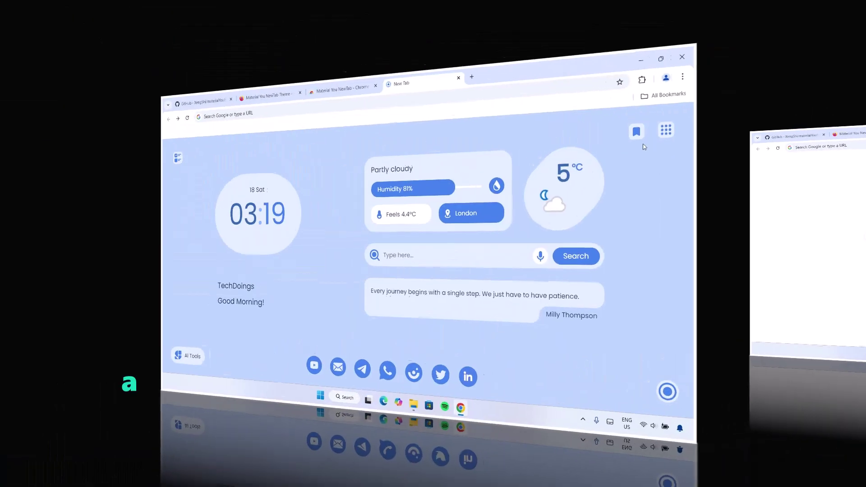
- Browse the Google apps panel on the dashboard, then close it
{"action": "left_click", "coordinate": [665, 130]}
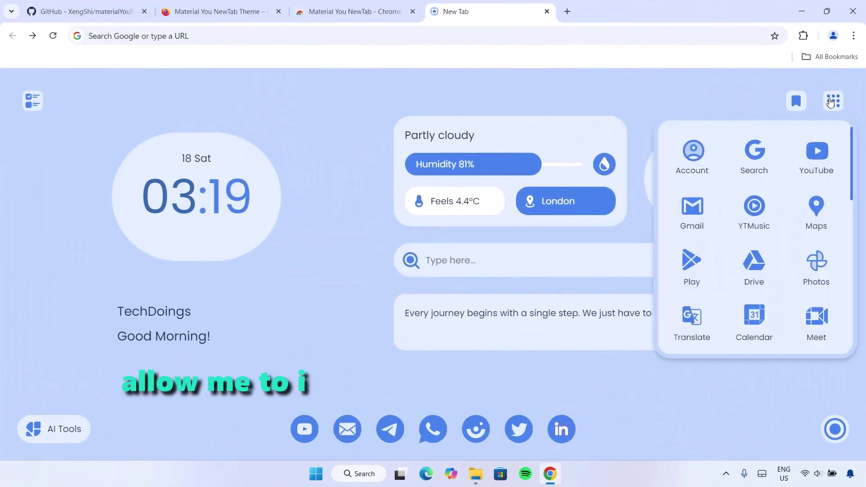
{"action": "scroll", "coordinate": [789, 240], "scroll_direction": "down", "scroll_amount": 3}
{"action": "scroll", "coordinate": [793, 253], "scroll_direction": "down", "scroll_amount": 6}
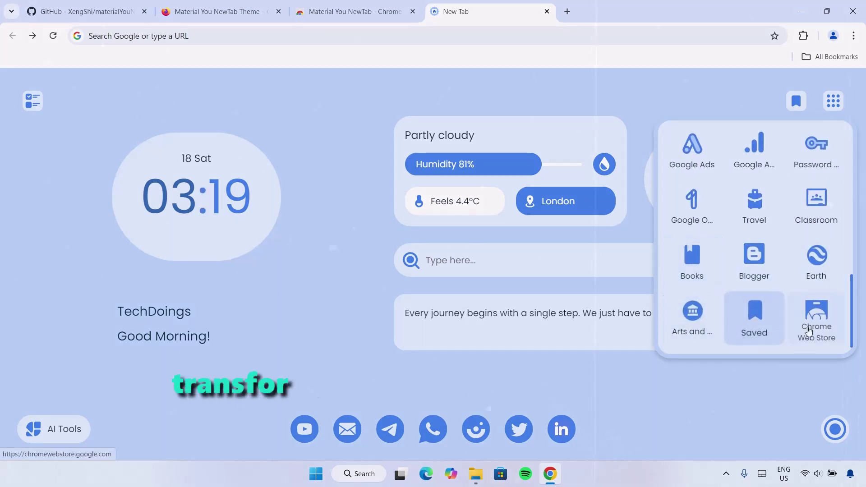
{"action": "left_click", "coordinate": [740, 400]}
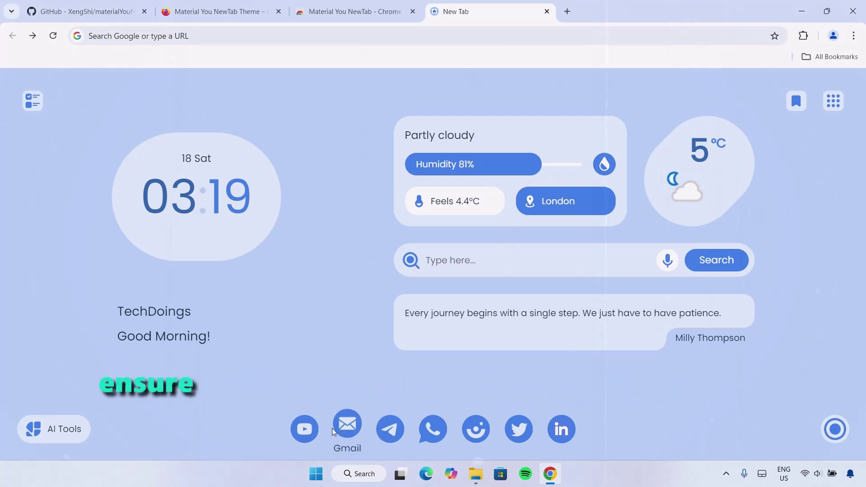
- Check the AI tool shortcuts and to-do list, then view the XengShi/materialYouNewTab GitHub repository
{"action": "left_click", "coordinate": [54, 440]}
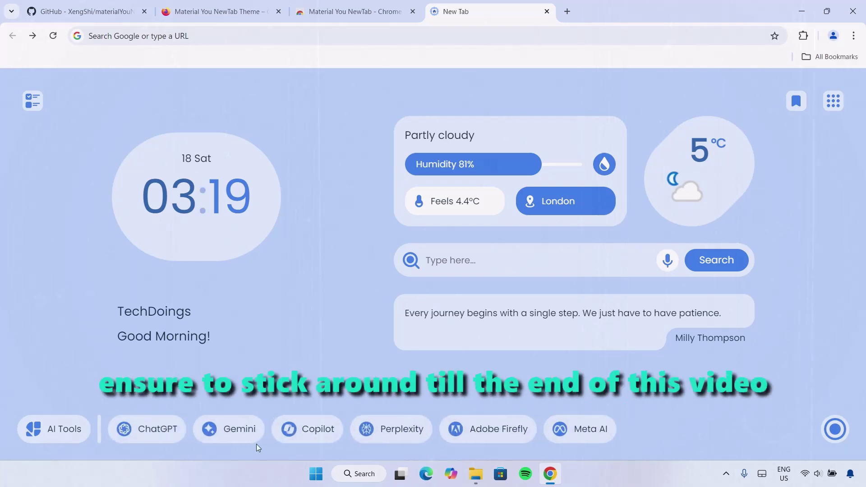
{"action": "left_click", "coordinate": [746, 395]}
{"action": "left_click", "coordinate": [31, 101]}
{"action": "left_click", "coordinate": [32, 101]}
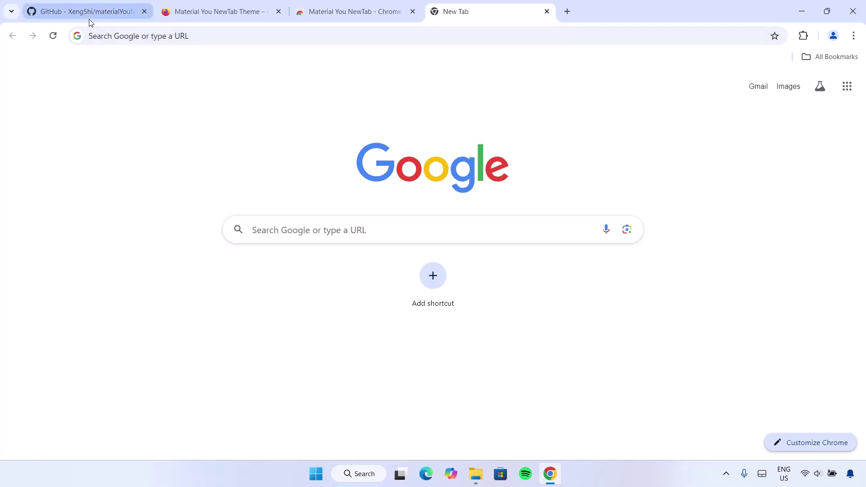
{"action": "left_click", "coordinate": [72, 13]}
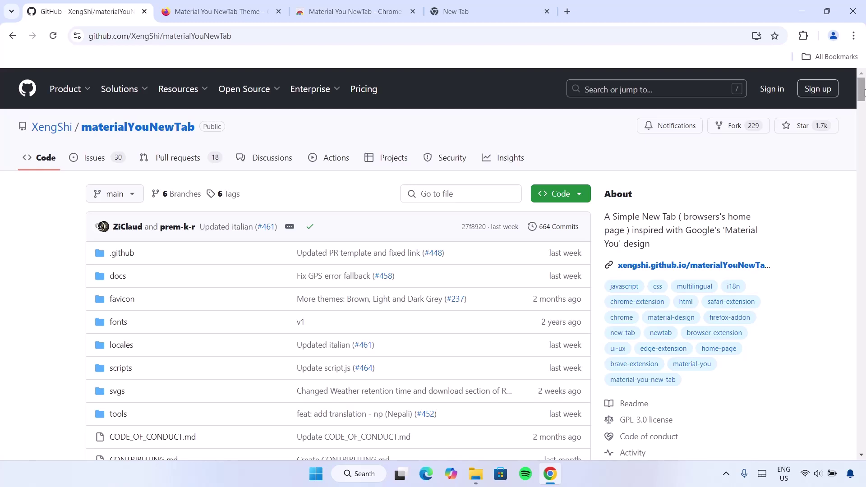
{"action": "left_click_drag", "start_coordinate": [864, 92], "coordinate": [820, 149]}
- View the Material You NewTab Theme Firefox listing, then its Chrome Web Store page
{"action": "left_click", "coordinate": [204, 14]}
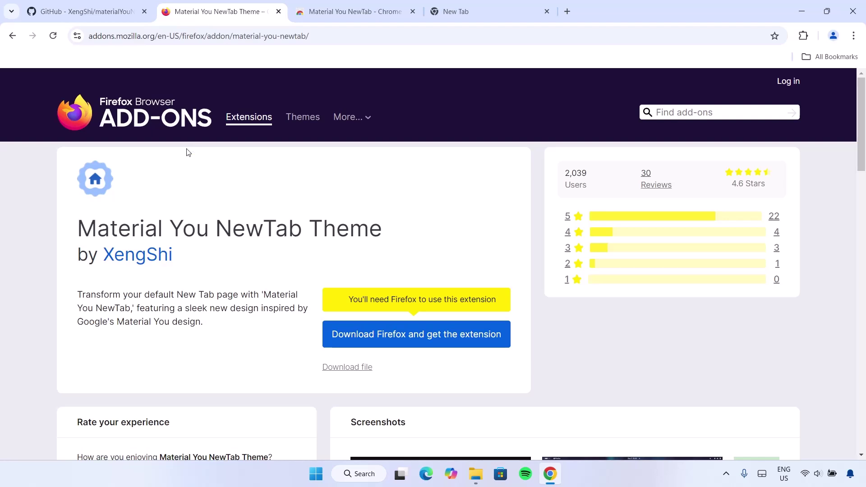
{"action": "left_click", "coordinate": [316, 16]}
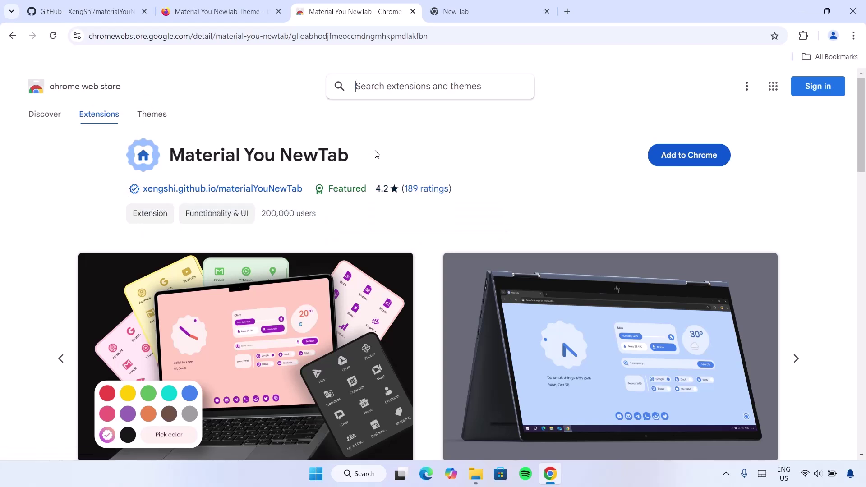
- Add Material You NewTab to Chrome, replacing the old New Tab with a fresh one
{"action": "left_click_drag", "start_coordinate": [389, 155], "coordinate": [158, 164]}
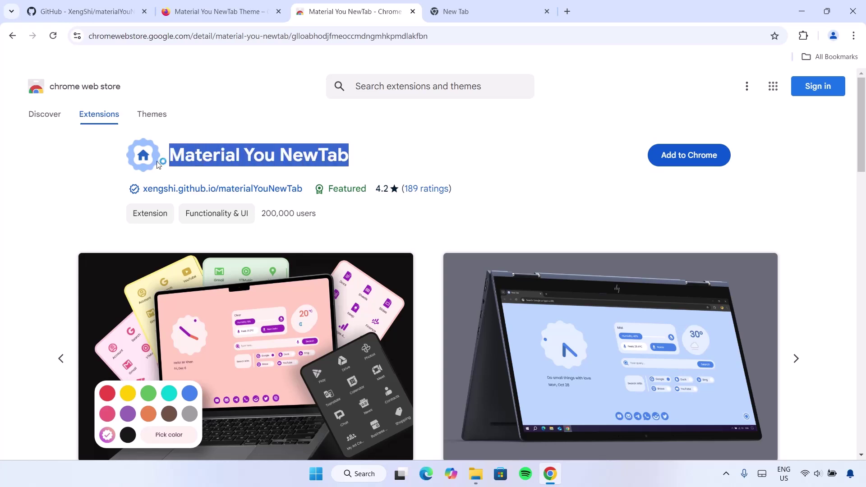
{"action": "left_click", "coordinate": [688, 159]}
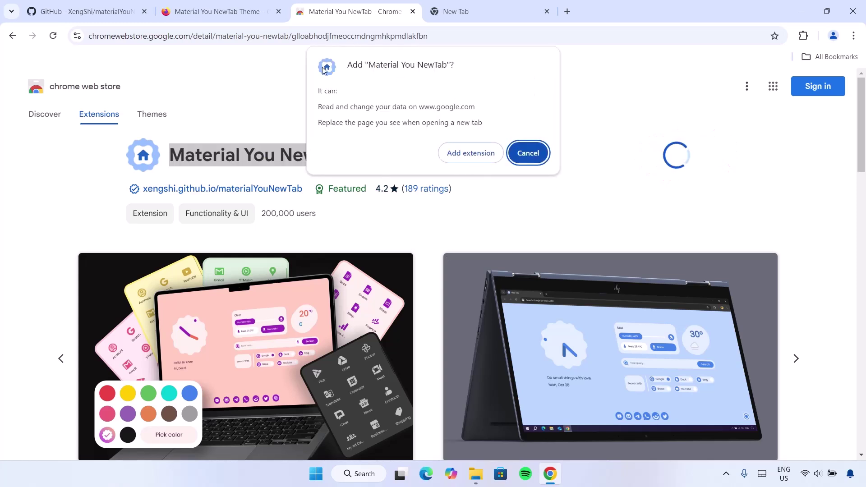
{"action": "left_click", "coordinate": [464, 154]}
{"action": "left_click", "coordinate": [775, 63]}
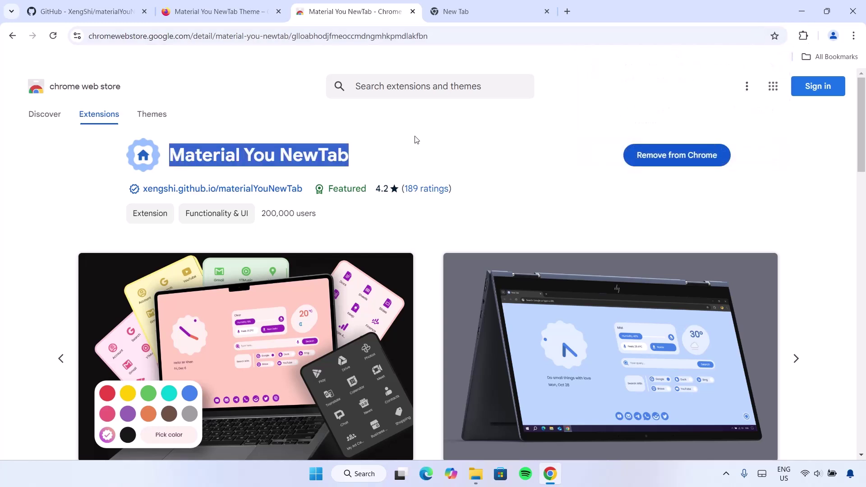
{"action": "left_click", "coordinate": [547, 12]}
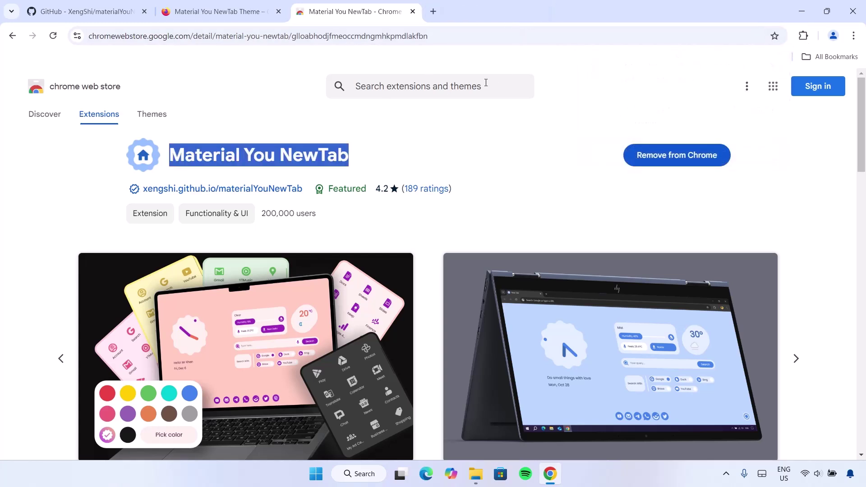
{"action": "left_click", "coordinate": [433, 11]}
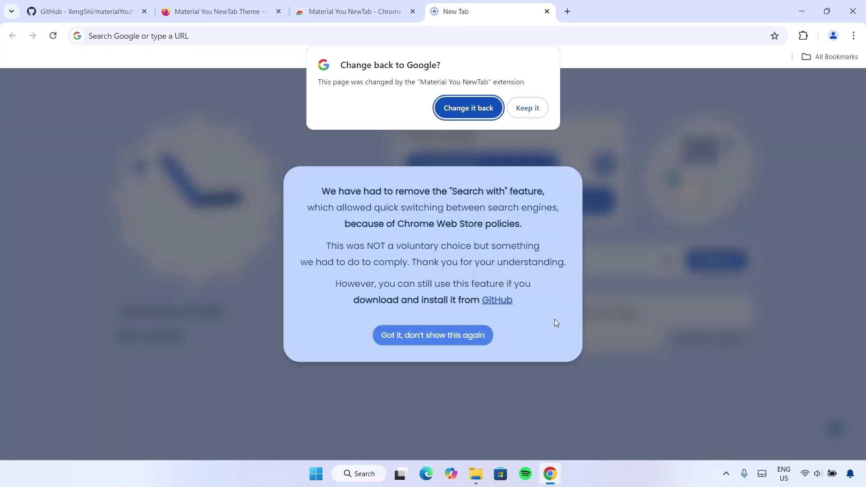
- Dismiss the 'Change back to Google?' prompt and the removed-search-feature notice
{"action": "left_click", "coordinate": [523, 108]}
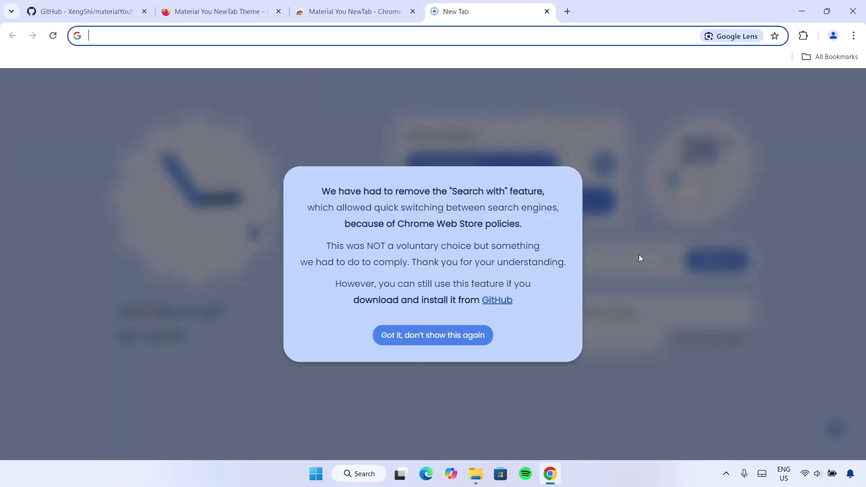
{"action": "left_click", "coordinate": [456, 336]}
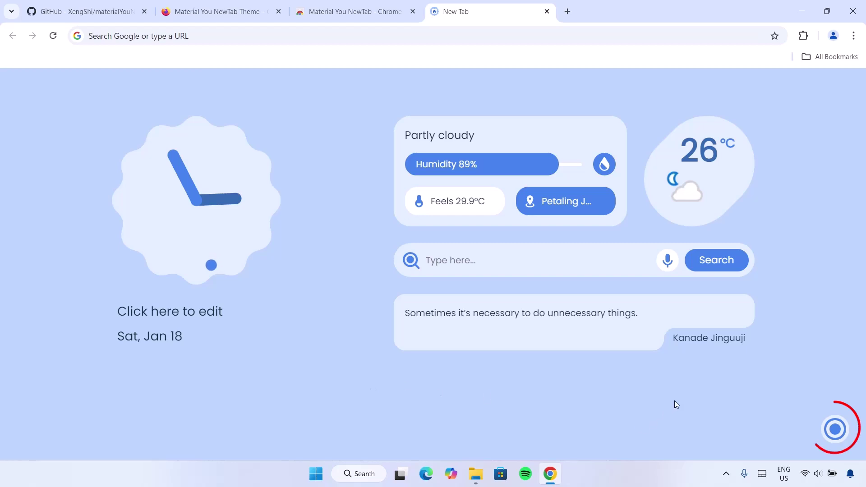
- Turn on Shortcuts so six shortcut icons, including YouTube and Twitter, appear on the dashboard
{"action": "left_click", "coordinate": [835, 429]}
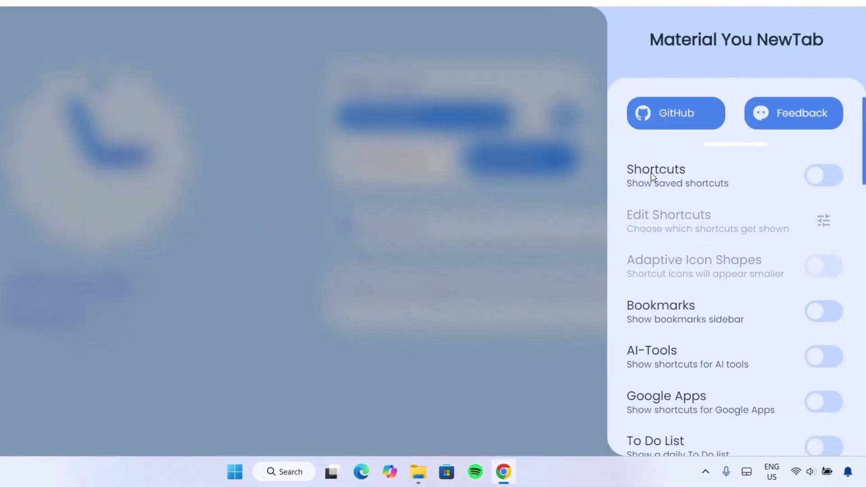
{"action": "left_click", "coordinate": [831, 163]}
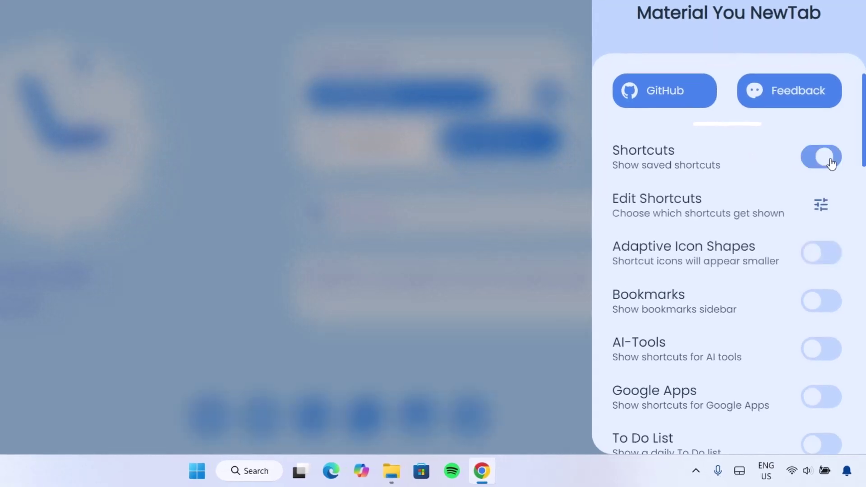
{"action": "left_click", "coordinate": [271, 220]}
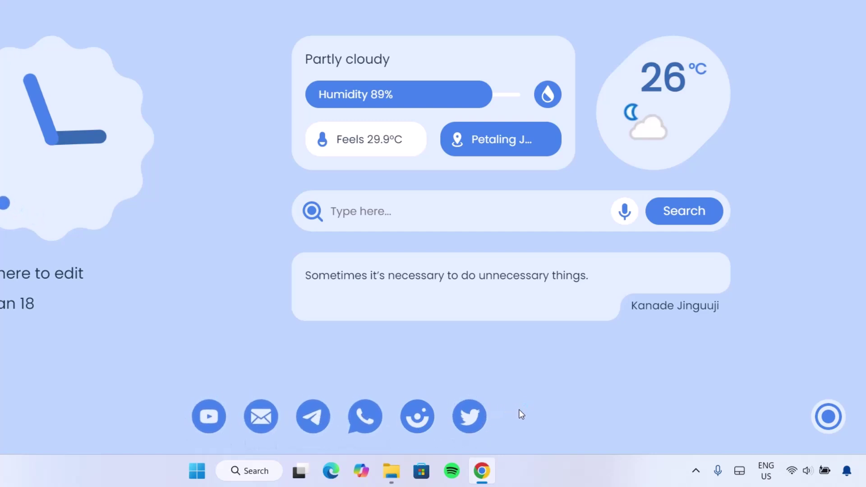
{"action": "left_click", "coordinate": [828, 415]}
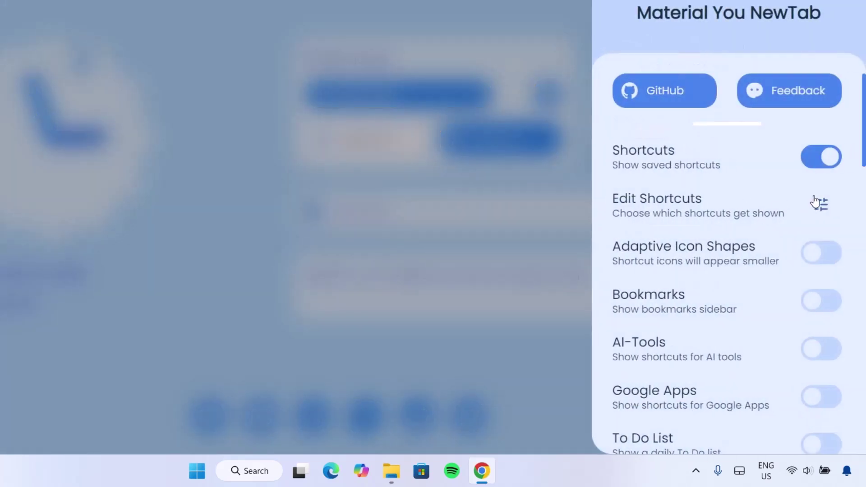
- Add a new entry to the saved shortcuts list under Edit Shortcuts
{"action": "left_click", "coordinate": [816, 203]}
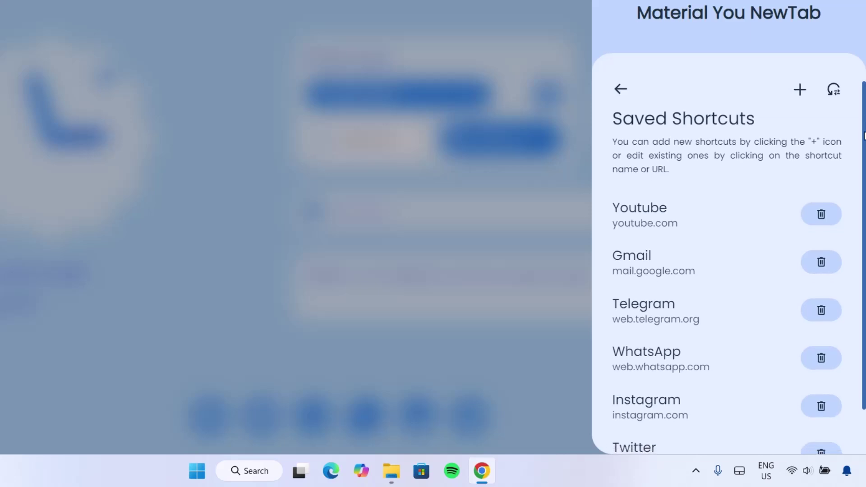
{"action": "scroll", "coordinate": [702, 169], "scroll_direction": "down", "scroll_amount": 1}
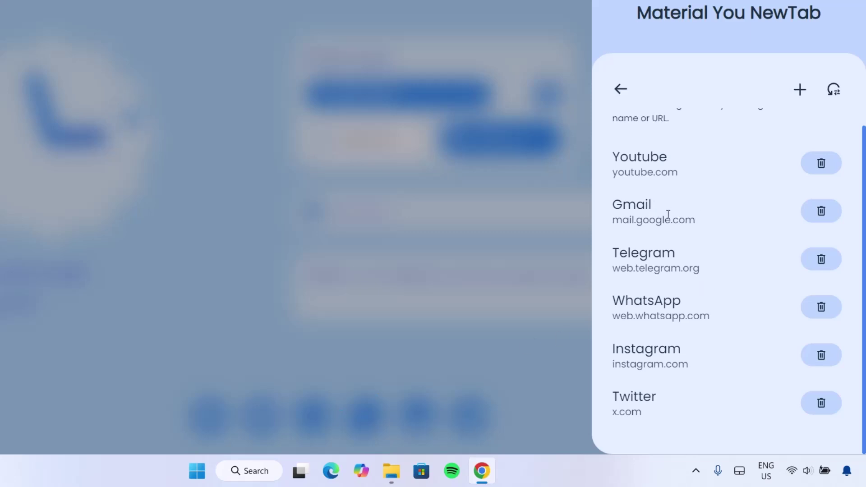
{"action": "left_click", "coordinate": [830, 170]}
{"action": "scroll", "coordinate": [864, 180], "scroll_direction": "up", "scroll_amount": 2}
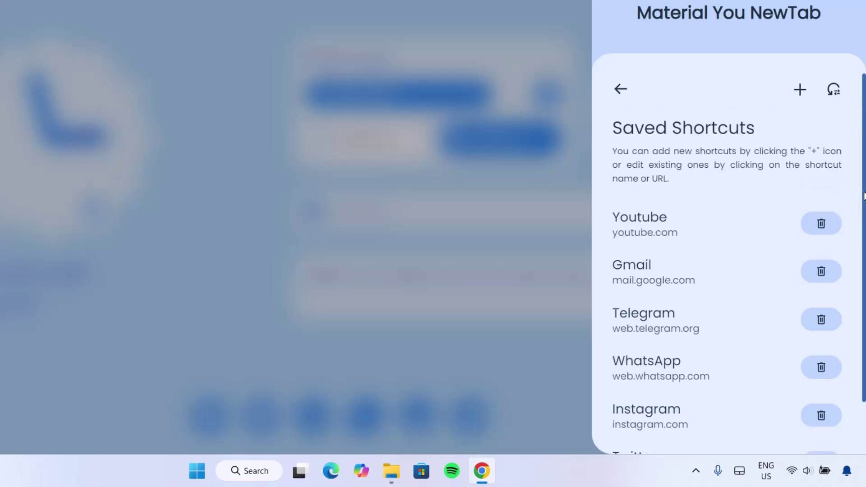
{"action": "left_click", "coordinate": [800, 92]}
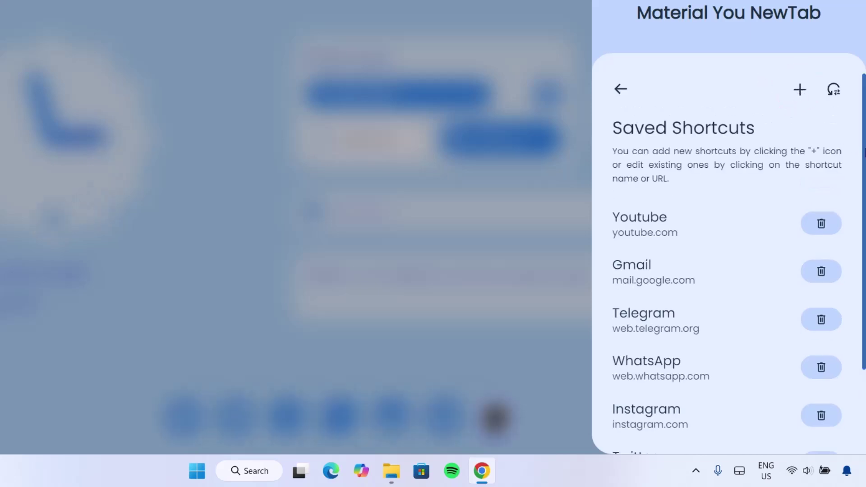
{"action": "scroll", "coordinate": [864, 259], "scroll_direction": "down", "scroll_amount": 3}
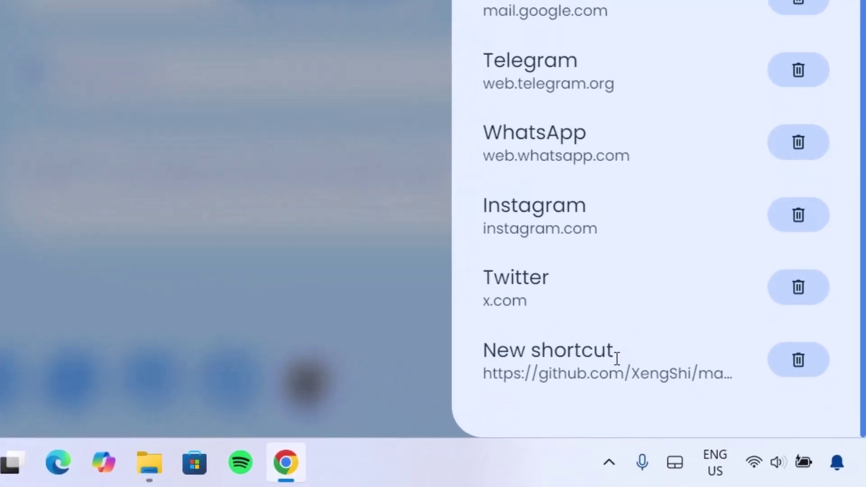
- Name the new shortcut LinkedIn and replace its GitHub URL with linkedin.com
{"action": "double_click", "coordinate": [544, 348]}
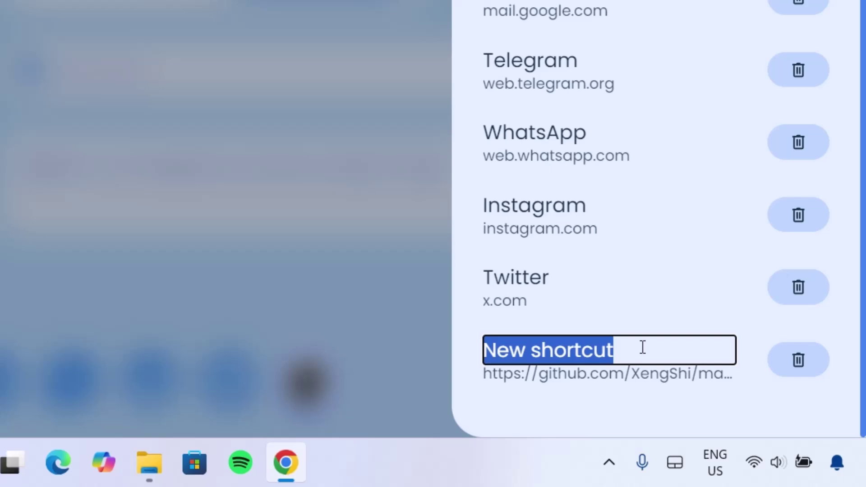
{"action": "key", "text": "BackSpace"}
{"action": "type", "text": "L"}
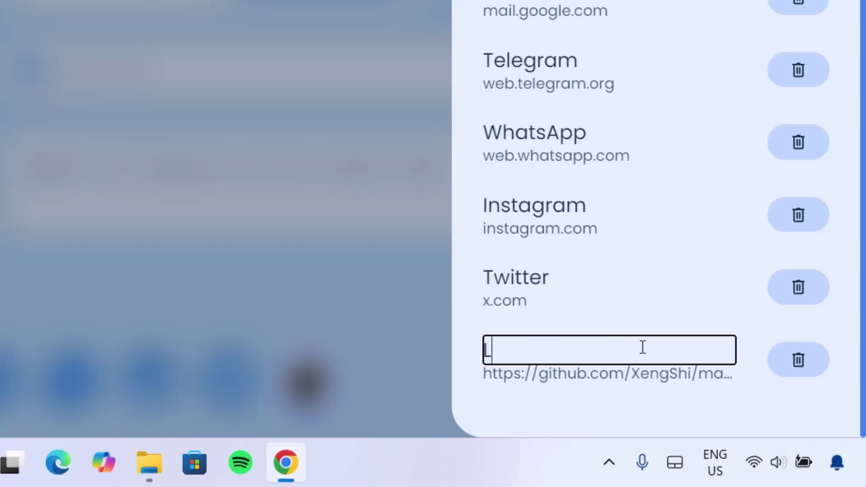
{"action": "type", "text": "inkedIn"}
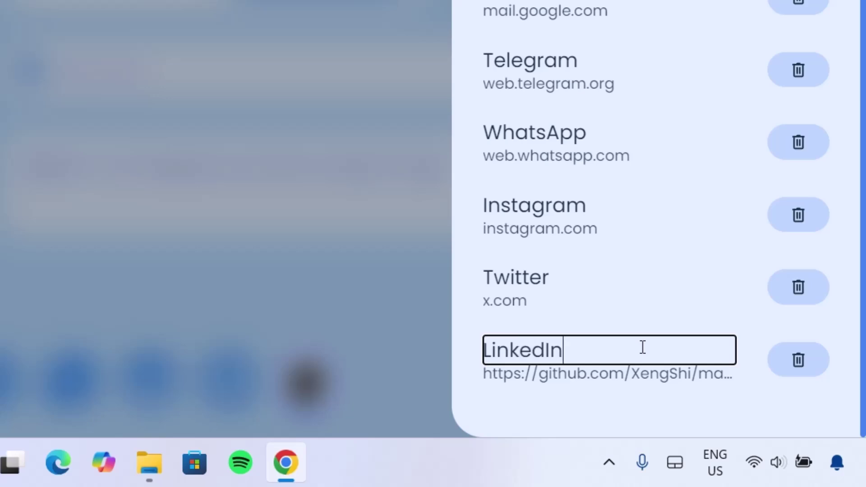
{"action": "double_click", "coordinate": [627, 379]}
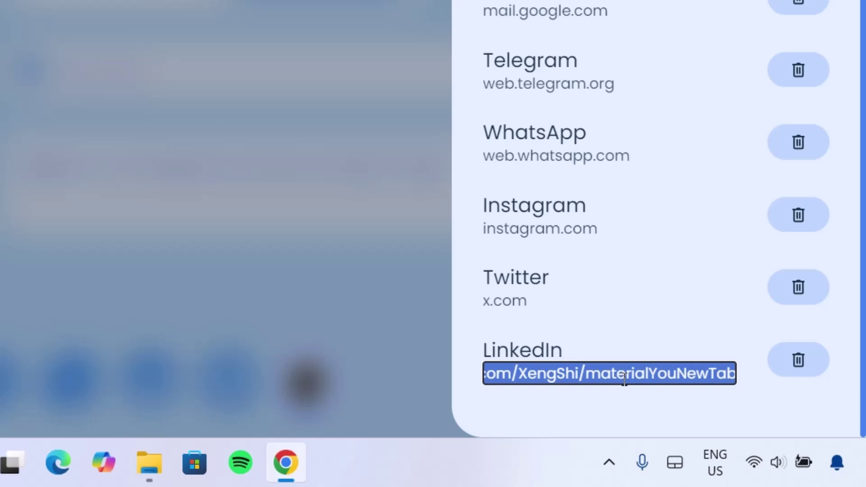
{"action": "left_click", "coordinate": [625, 378]}
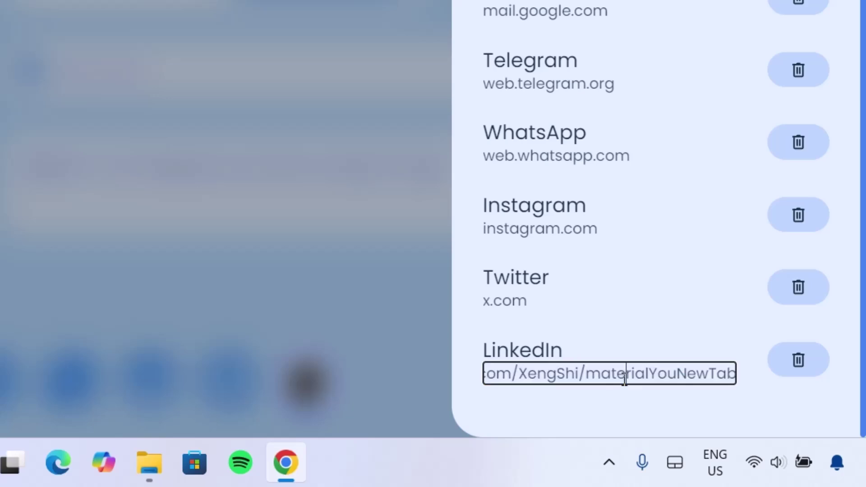
{"action": "key", "text": "ctrl+a"}
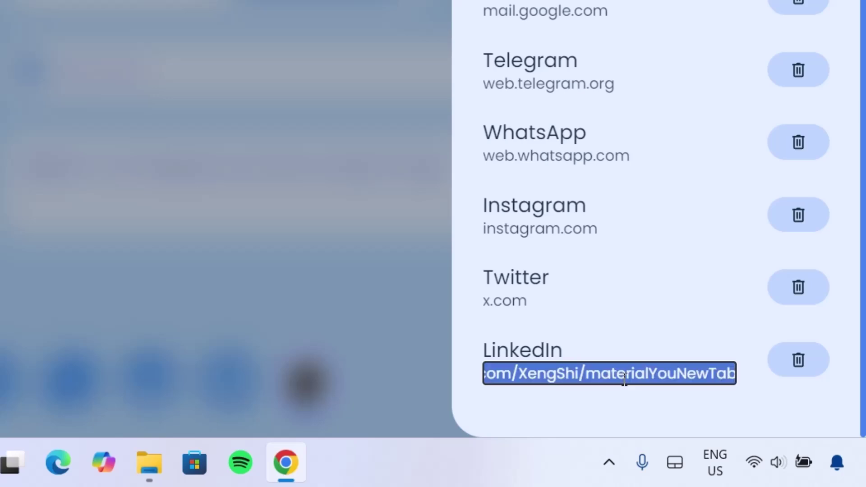
{"action": "key", "text": "BackSpace"}
{"action": "type", "text": "linked"}
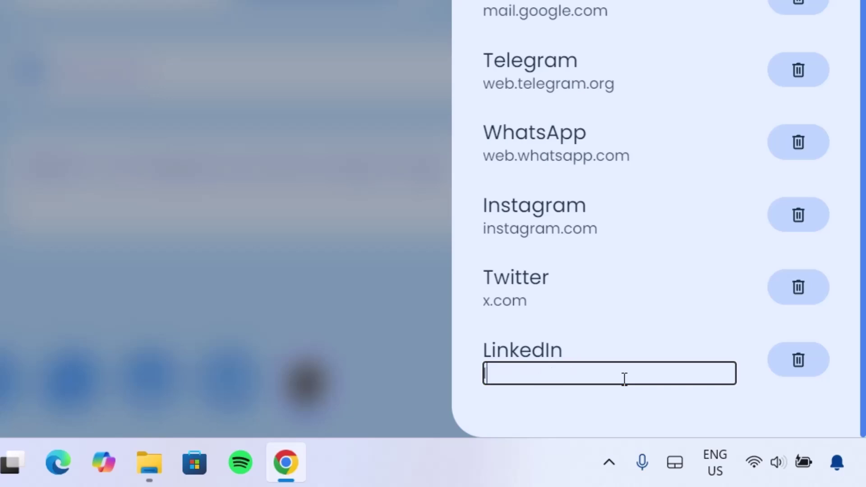
{"action": "type", "text": "in.com"}
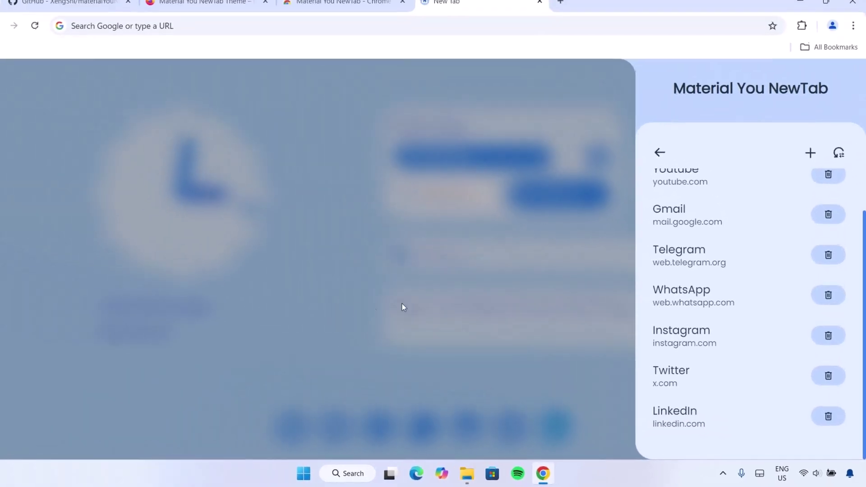
{"action": "left_click", "coordinate": [99, 214]}
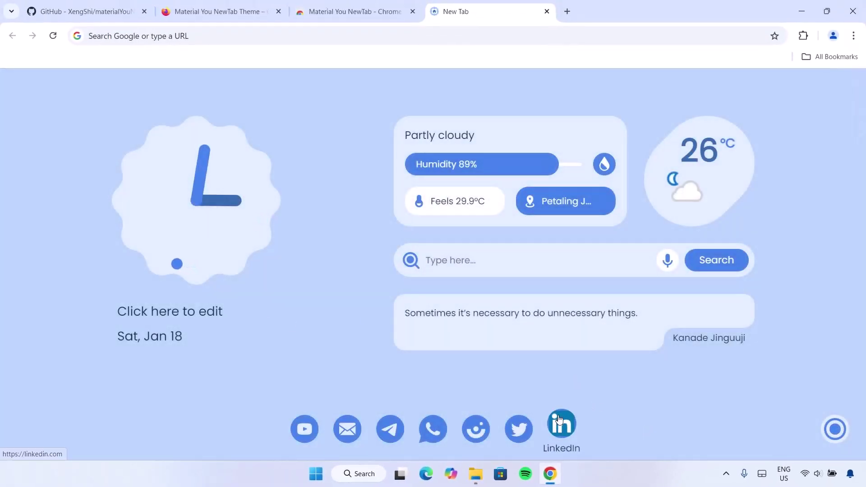
{"action": "left_click", "coordinate": [580, 415]}
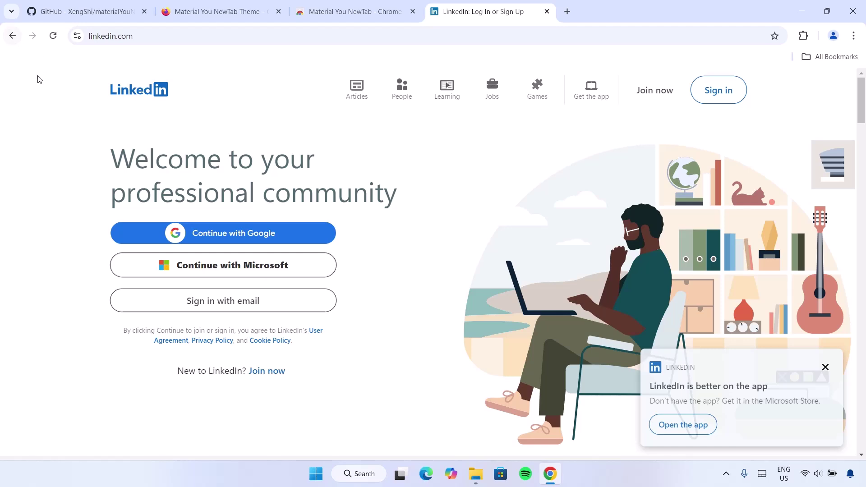
{"action": "left_click", "coordinate": [13, 37]}
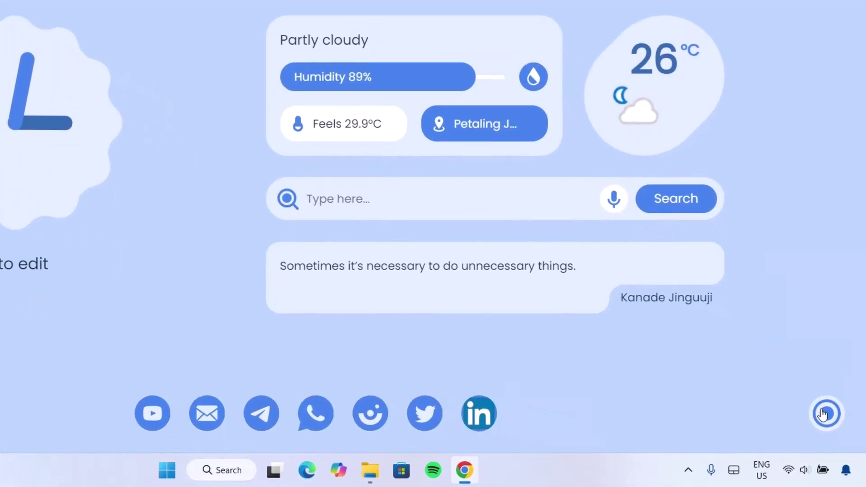
- Enable Adaptive Icon Shapes, Bookmarks (allowing bookmark access) and AI-Tools in settings
{"action": "left_click", "coordinate": [823, 413]}
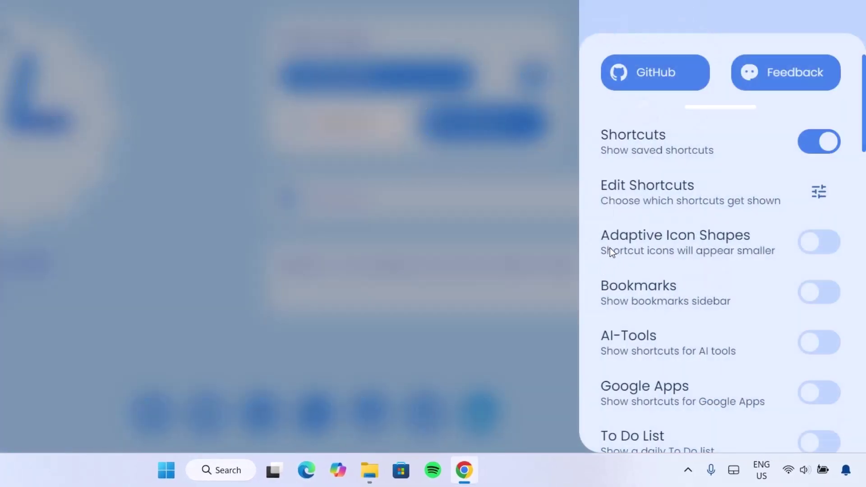
{"action": "left_click", "coordinate": [834, 249]}
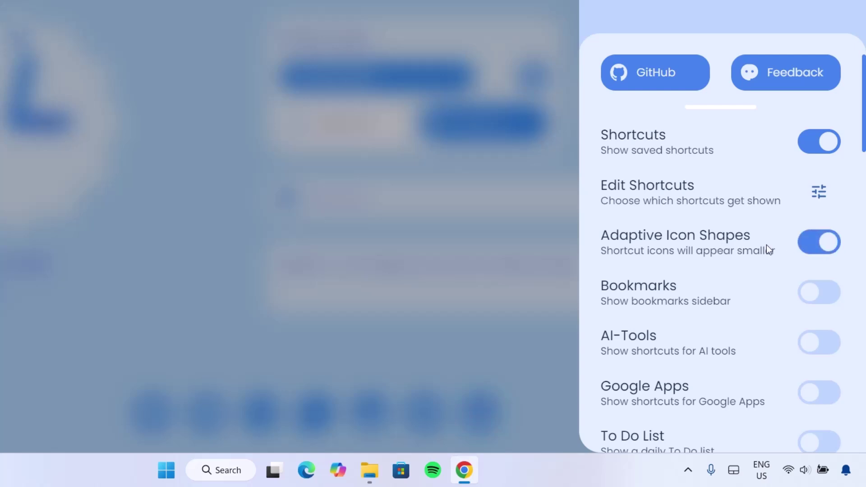
{"action": "left_click", "coordinate": [818, 291]}
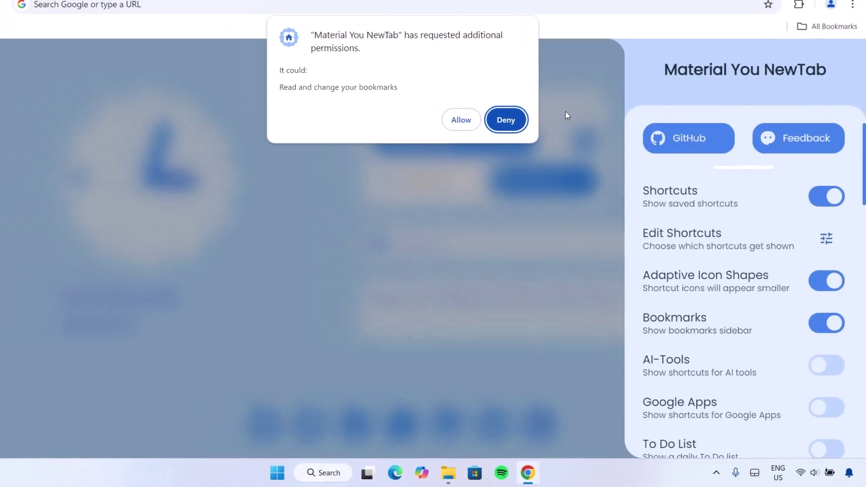
{"action": "left_click", "coordinate": [458, 125]}
{"action": "scroll", "coordinate": [864, 201], "scroll_direction": "down", "scroll_amount": 3}
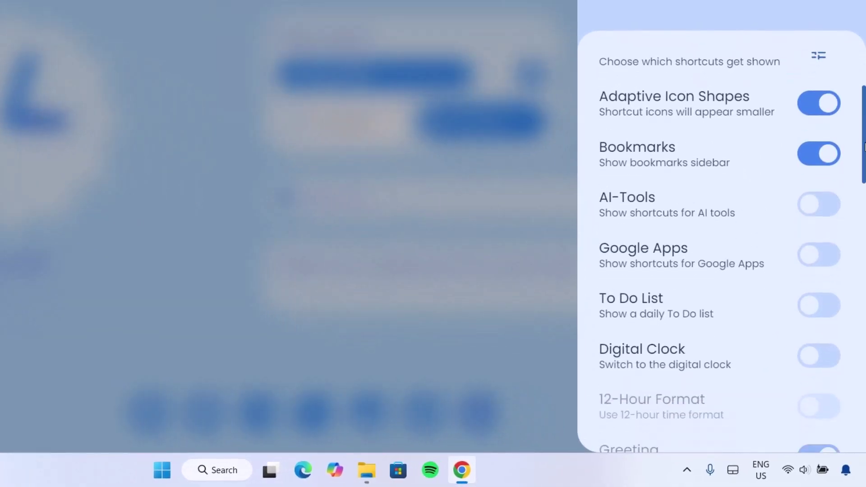
{"action": "left_click", "coordinate": [827, 204]}
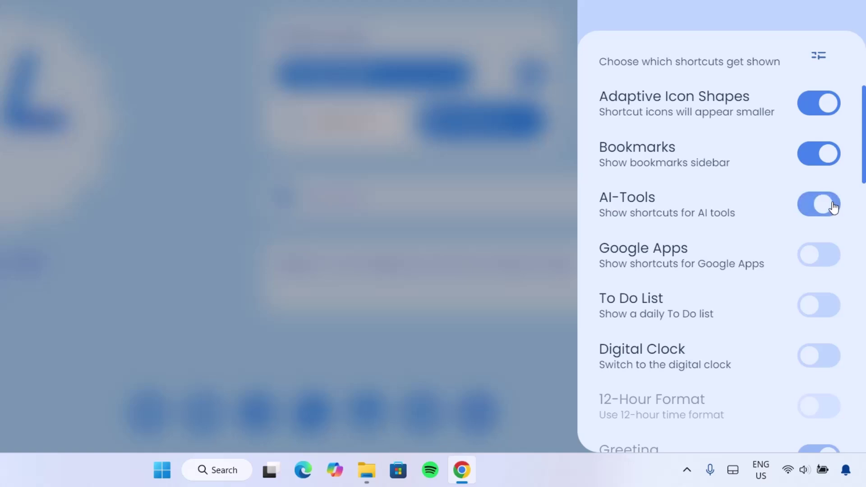
{"action": "left_click", "coordinate": [240, 274]}
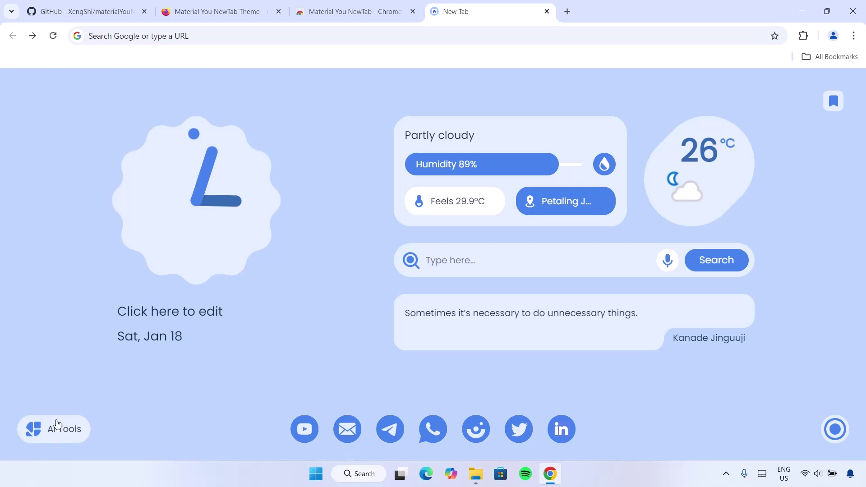
- Switch on Google Apps, To Do List, Digital Clock and Search Suggestions in settings
{"action": "left_click", "coordinate": [835, 429]}
{"action": "scroll", "coordinate": [785, 253], "scroll_direction": "down", "scroll_amount": 3}
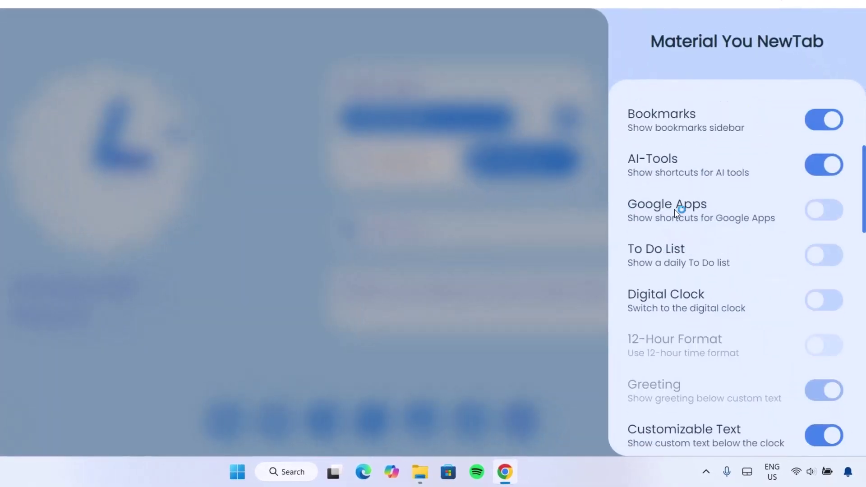
{"action": "left_click", "coordinate": [825, 210]}
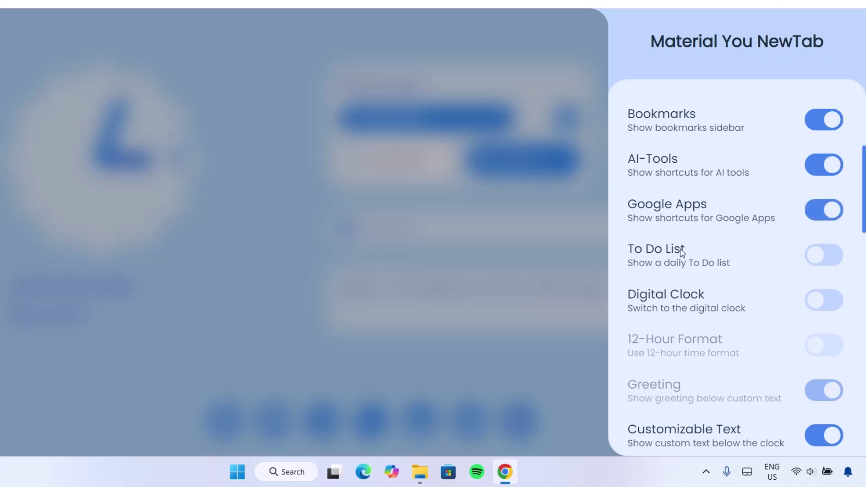
{"action": "left_click", "coordinate": [839, 257]}
{"action": "scroll", "coordinate": [692, 237], "scroll_direction": "down", "scroll_amount": 2}
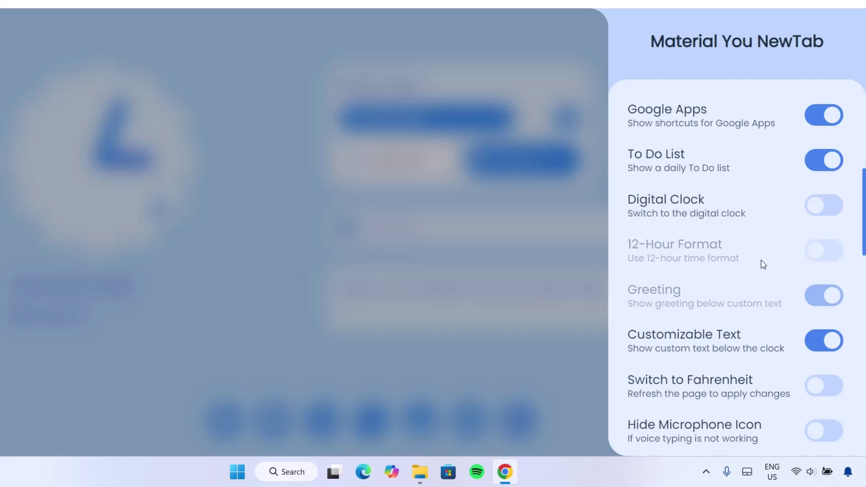
{"action": "left_click", "coordinate": [831, 211]}
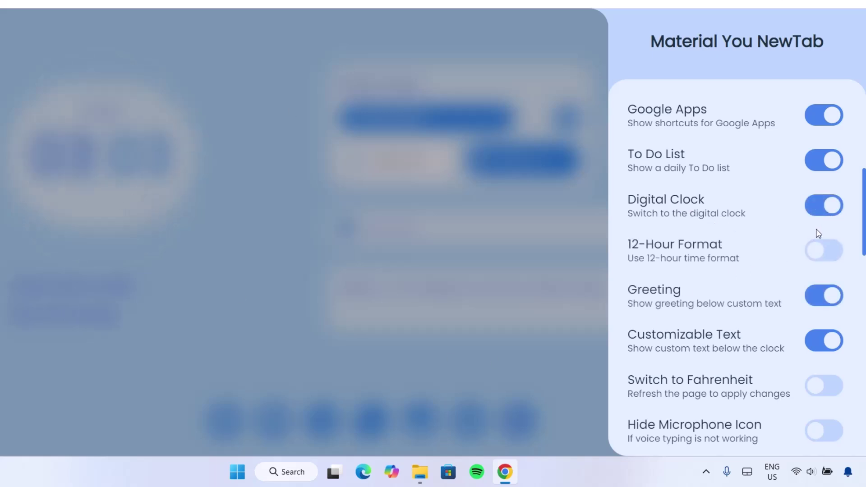
{"action": "scroll", "coordinate": [700, 204], "scroll_direction": "down", "scroll_amount": 4}
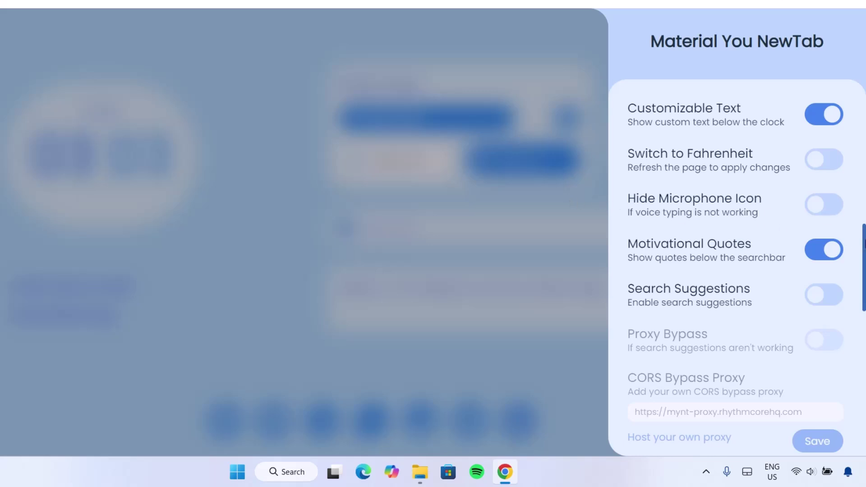
{"action": "scroll", "coordinate": [863, 244], "scroll_direction": "down", "scroll_amount": 1}
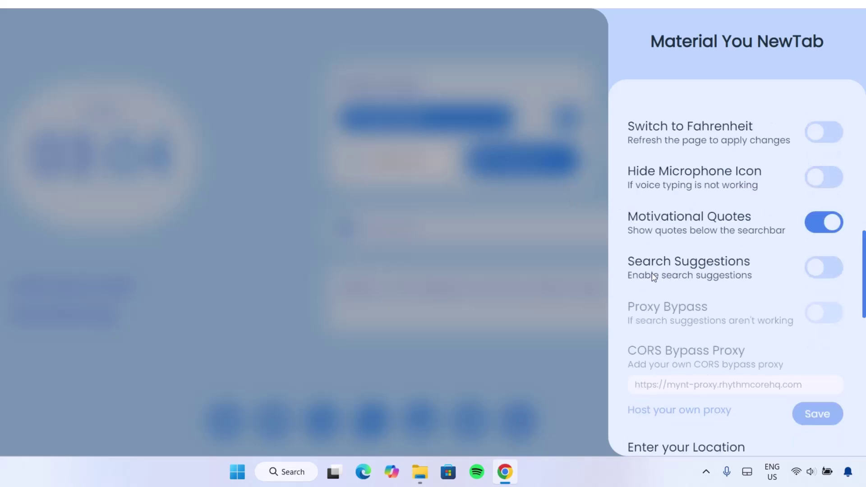
{"action": "left_click", "coordinate": [840, 276]}
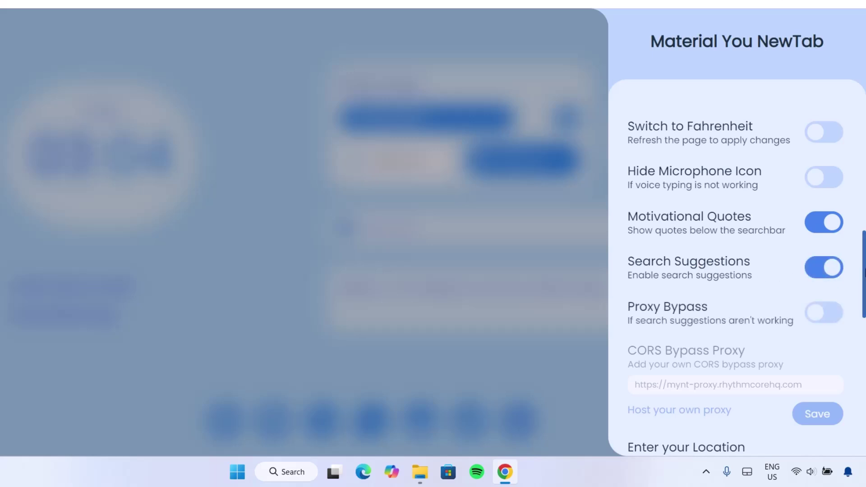
{"action": "left_click_drag", "start_coordinate": [864, 271], "coordinate": [863, 329]}
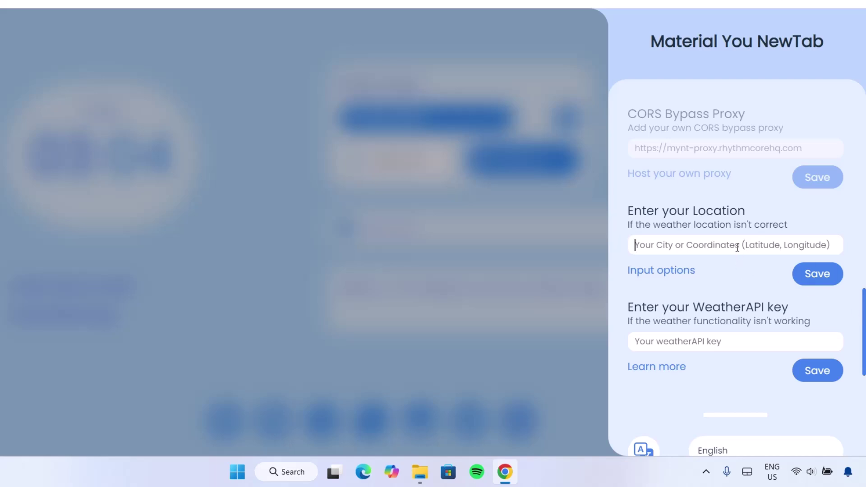
- Enter London as the weather location and save it
{"action": "type", "text": "London"}
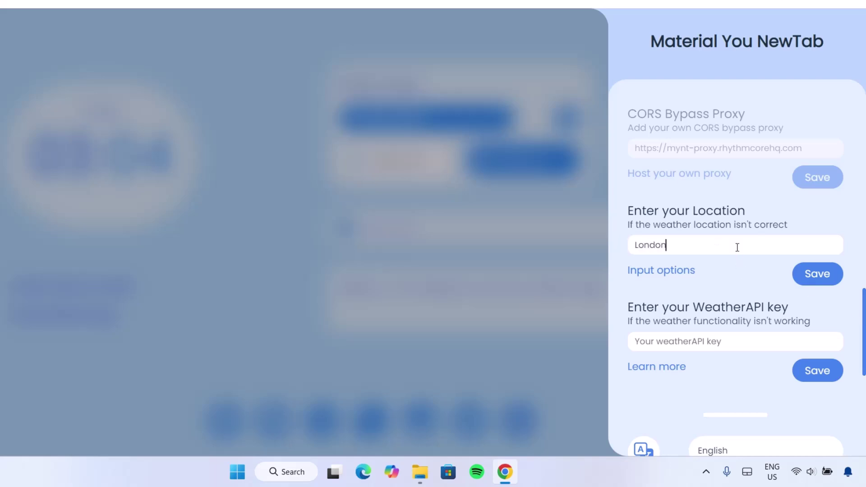
{"action": "left_click", "coordinate": [801, 274]}
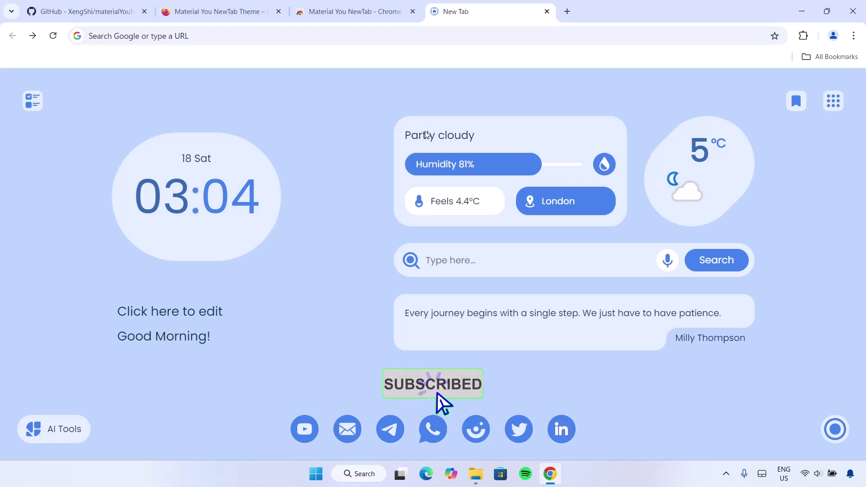
{"action": "left_click", "coordinate": [834, 431]}
{"action": "scroll", "coordinate": [814, 392], "scroll_direction": "down", "scroll_amount": 10}
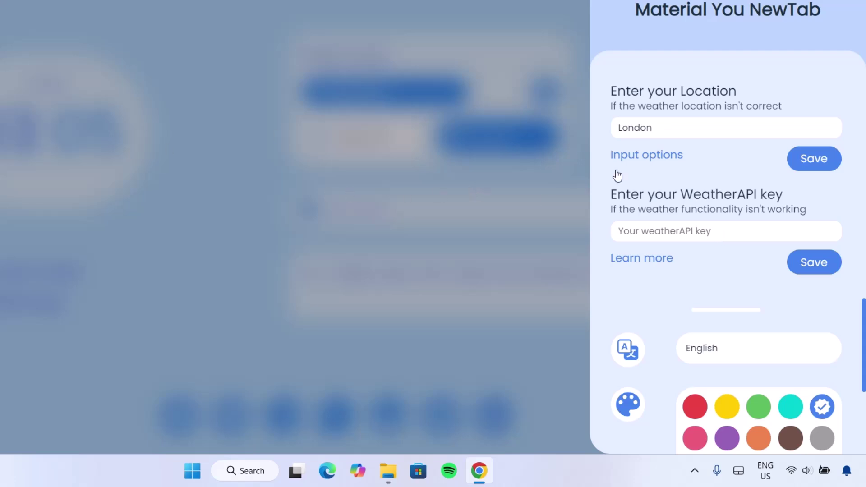
- Pick the teal theme colour, keeping the interface language as English
{"action": "scroll", "coordinate": [863, 333], "scroll_direction": "down", "scroll_amount": 2}
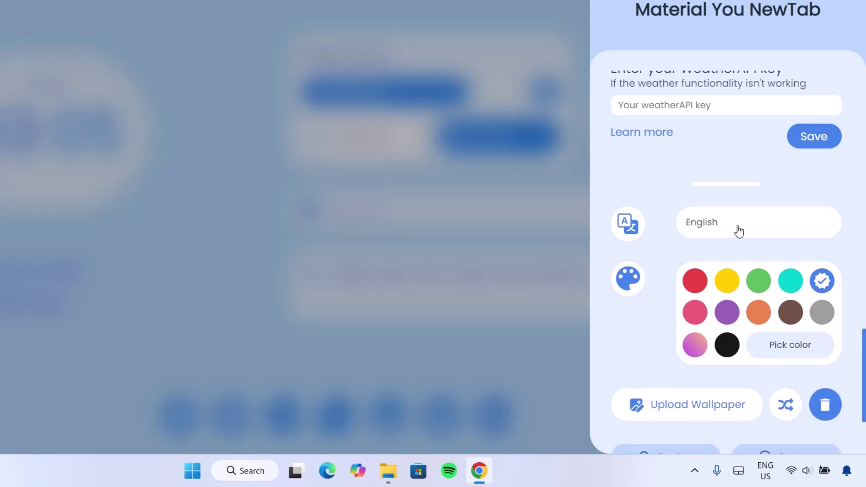
{"action": "left_click", "coordinate": [735, 230]}
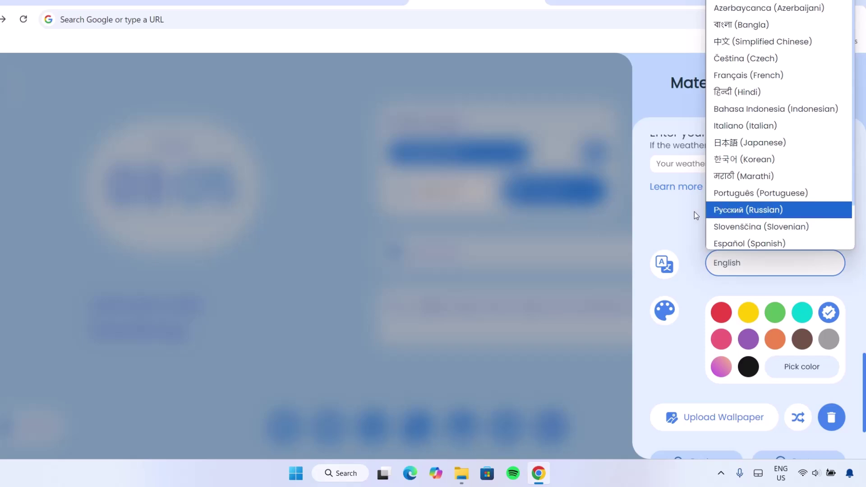
{"action": "left_click", "coordinate": [706, 268]}
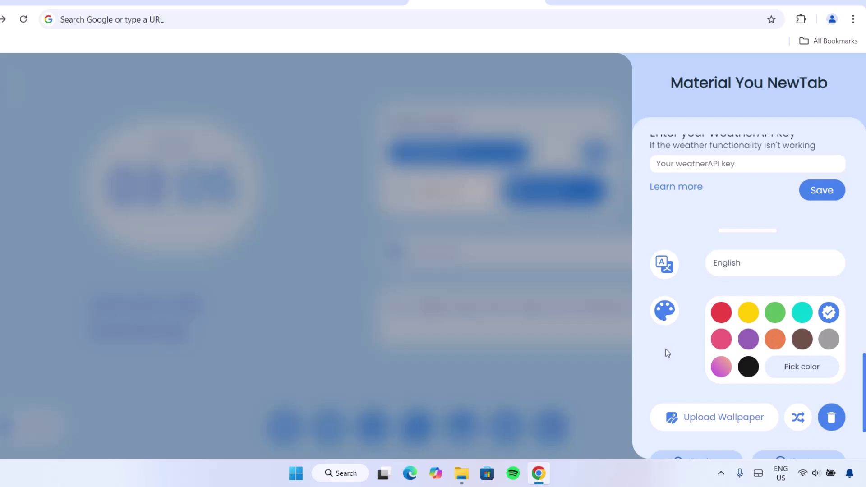
{"action": "left_click", "coordinate": [800, 317]}
{"action": "left_click", "coordinate": [332, 163]}
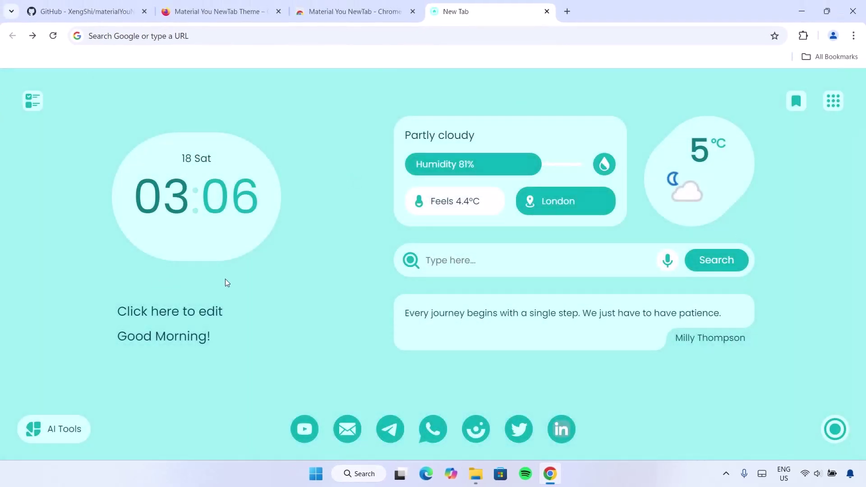
- Pick a custom light purple theme colour with the colour picker's hue and shade sliders
{"action": "left_click", "coordinate": [830, 431]}
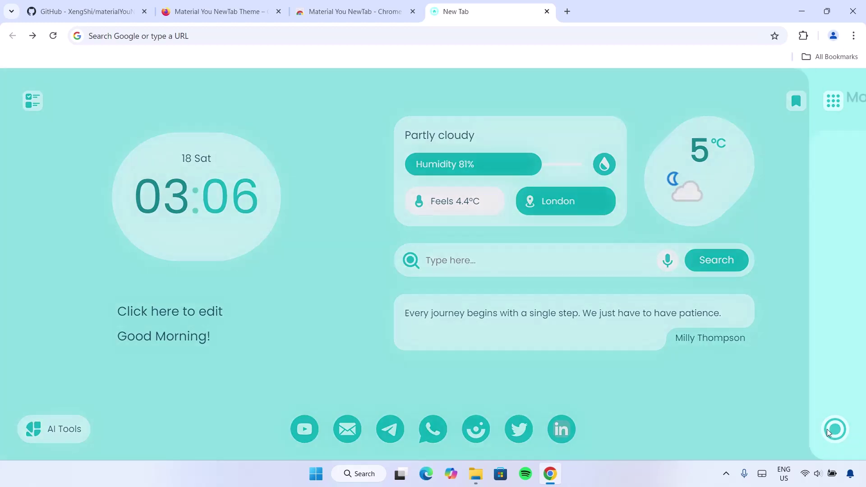
{"action": "scroll", "coordinate": [840, 323], "scroll_direction": "down", "scroll_amount": 10}
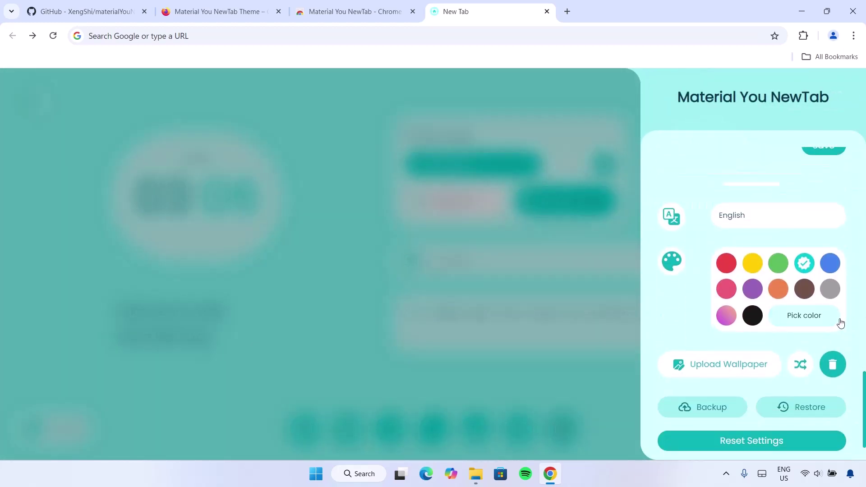
{"action": "left_click", "coordinate": [804, 317]}
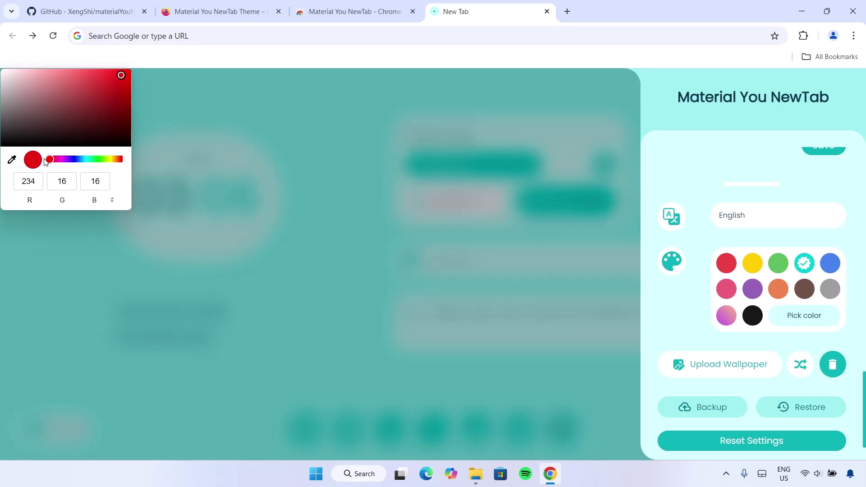
{"action": "left_click_drag", "start_coordinate": [51, 160], "coordinate": [66, 166]}
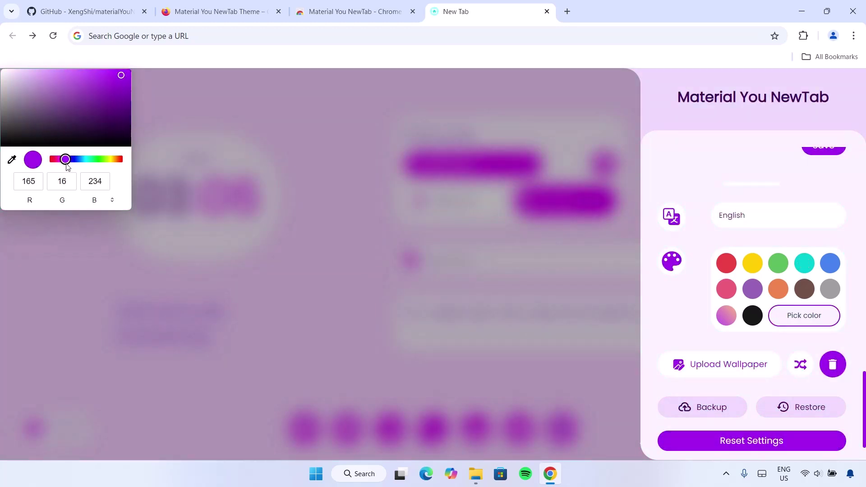
{"action": "left_click_drag", "start_coordinate": [101, 82], "coordinate": [47, 79]}
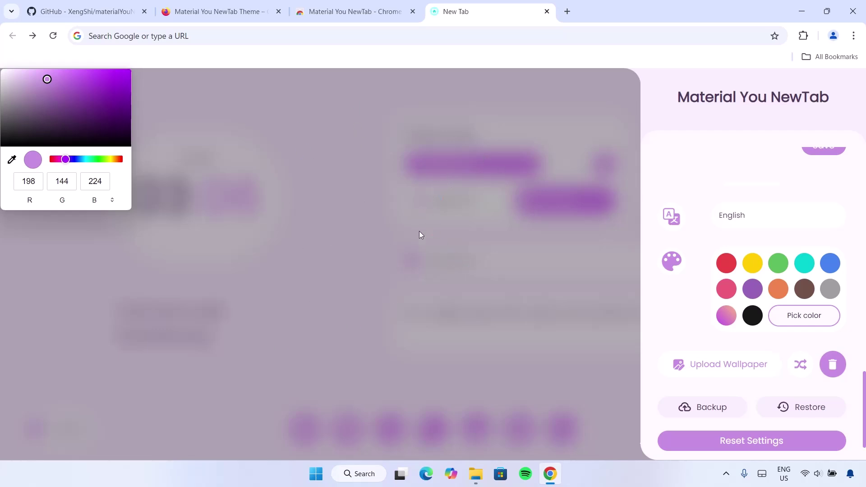
- Switch the theme colour back to blue and begin uploading a wallpaper image
{"action": "left_click", "coordinate": [316, 293]}
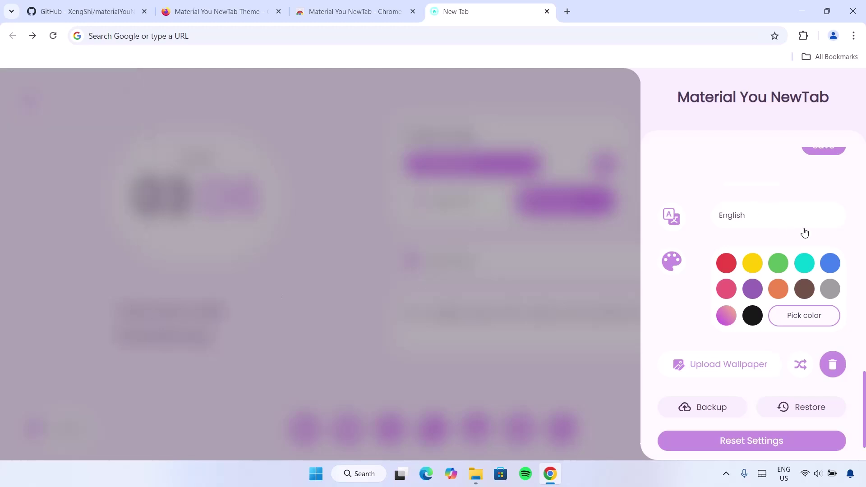
{"action": "left_click", "coordinate": [830, 263]}
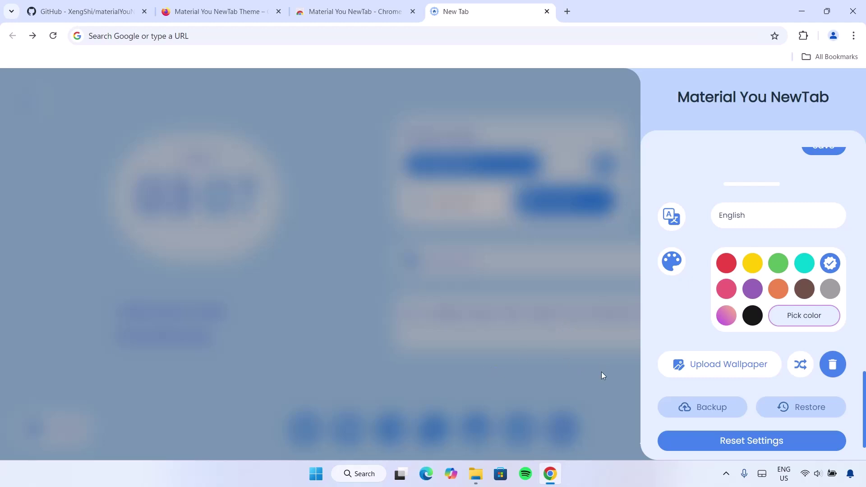
{"action": "left_click", "coordinate": [720, 364]}
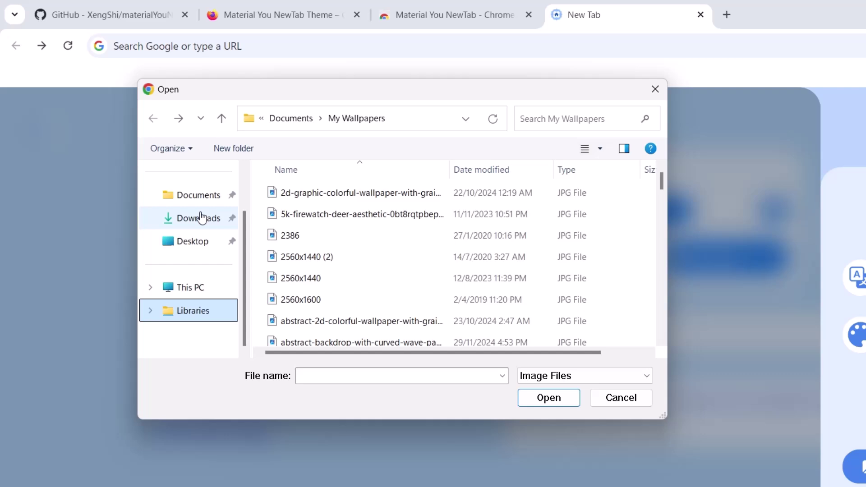
- Set the Hawaii landscape image from Downloads as the wallpaper
{"action": "left_click", "coordinate": [201, 218]}
{"action": "left_click", "coordinate": [316, 209]}
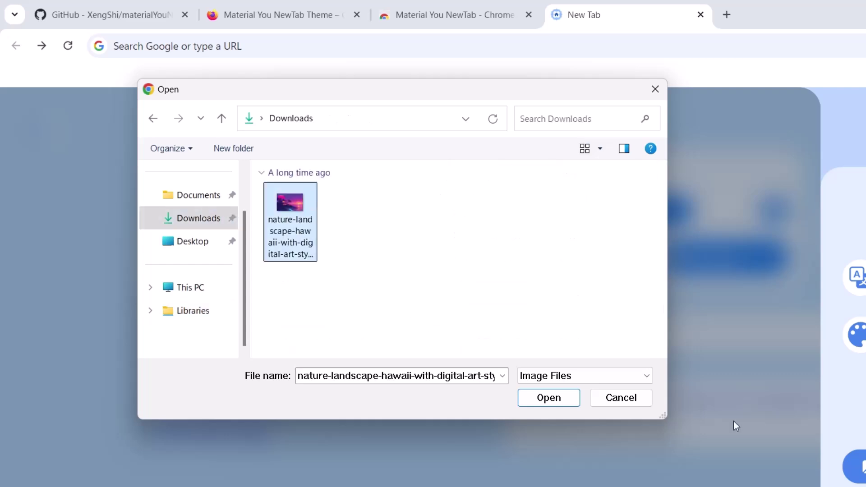
{"action": "left_click", "coordinate": [554, 399]}
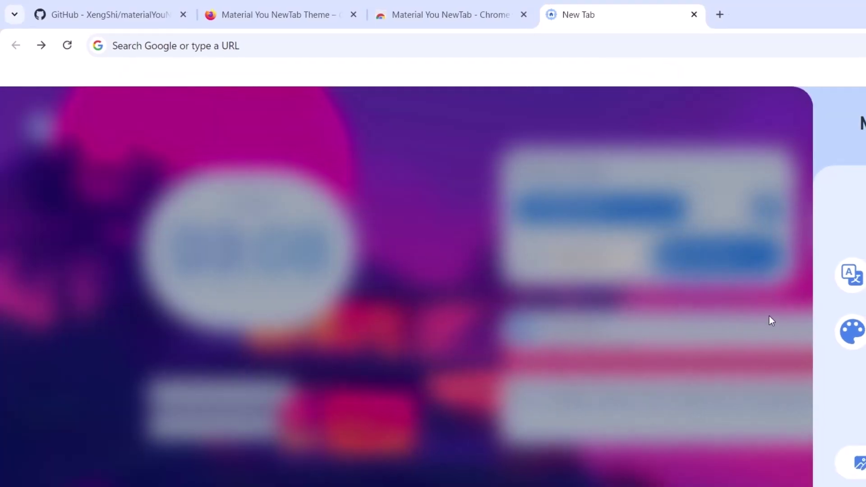
{"action": "left_click", "coordinate": [383, 172]}
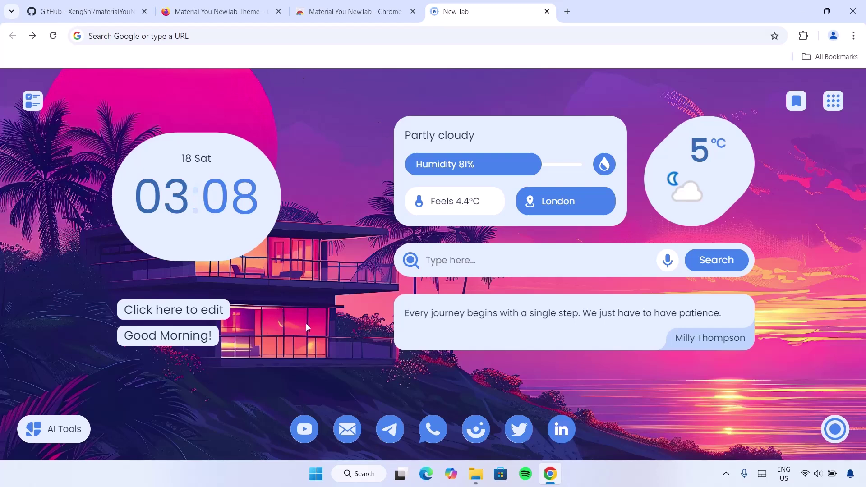
- Delete the wallpaper and reset all new tab settings to defaults
{"action": "left_click", "coordinate": [835, 429]}
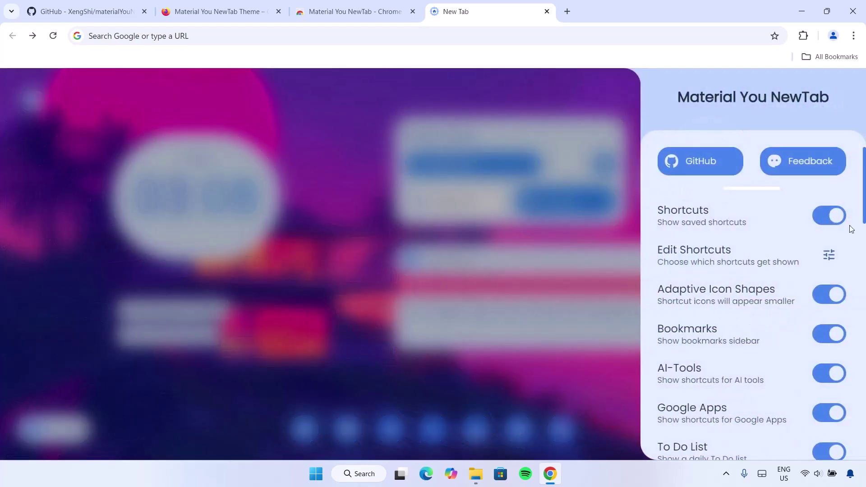
{"action": "scroll", "coordinate": [851, 229], "scroll_direction": "down", "scroll_amount": 15}
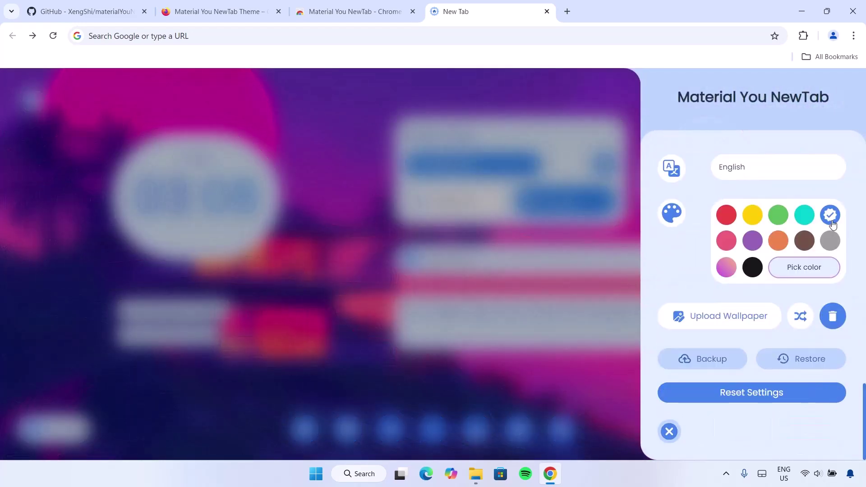
{"action": "left_click", "coordinate": [830, 318]}
{"action": "left_click", "coordinate": [473, 107]}
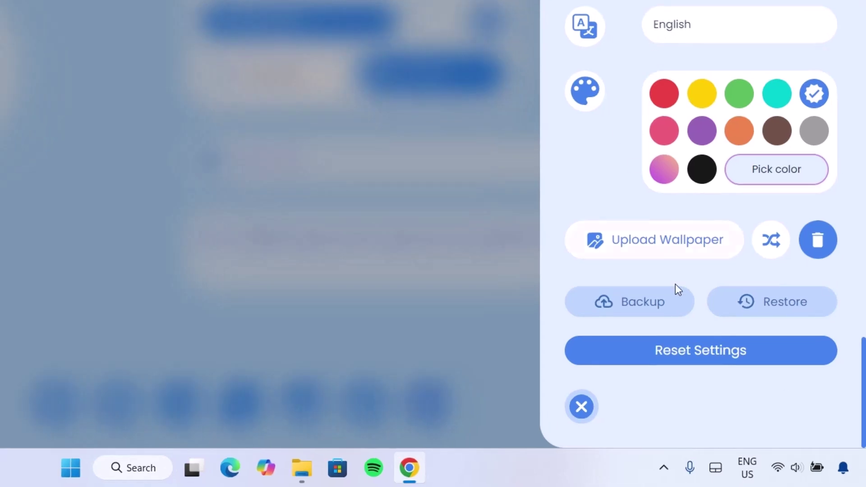
{"action": "left_click", "coordinate": [711, 364]}
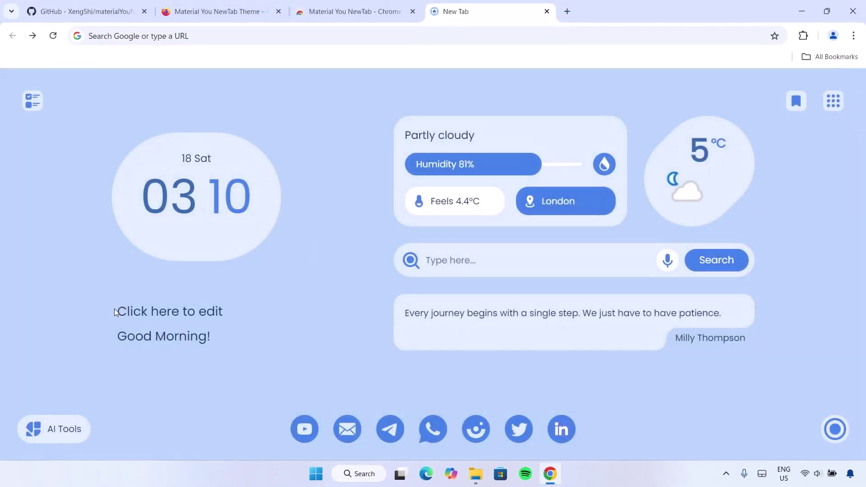
- Replace the 'Click here to edit' greeting line with 'TechDoings'
{"action": "left_click", "coordinate": [115, 310]}
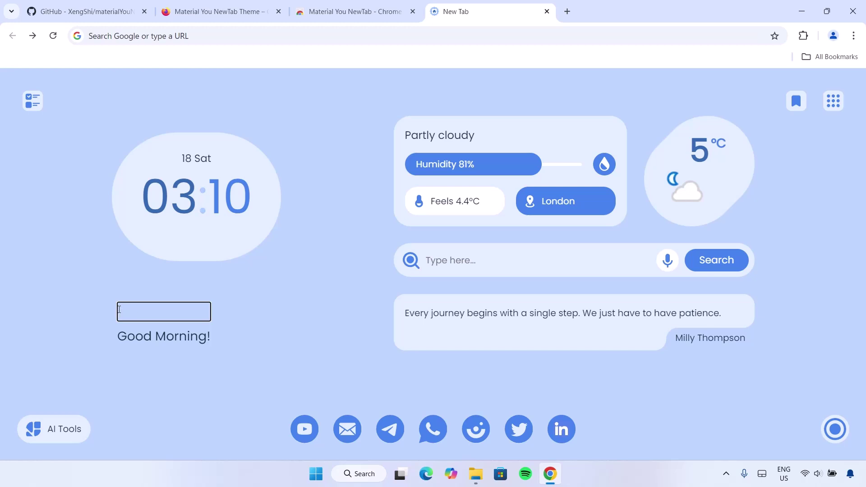
{"action": "type", "text": "TechDoings"}
{"action": "left_click", "coordinate": [294, 281]}
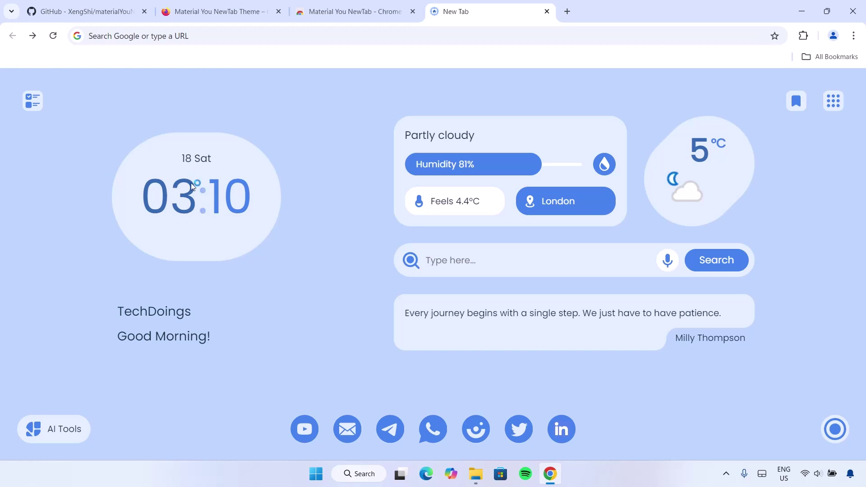
- Add the to-do task 'Shopping for birthday party' and mark it completed
{"action": "left_click", "coordinate": [33, 102]}
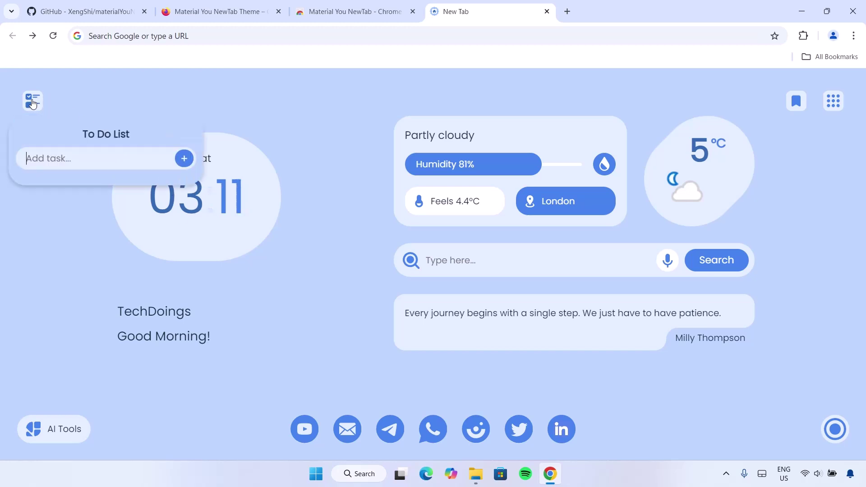
{"action": "left_click", "coordinate": [84, 164]}
{"action": "type", "text": "Shopping for bir"}
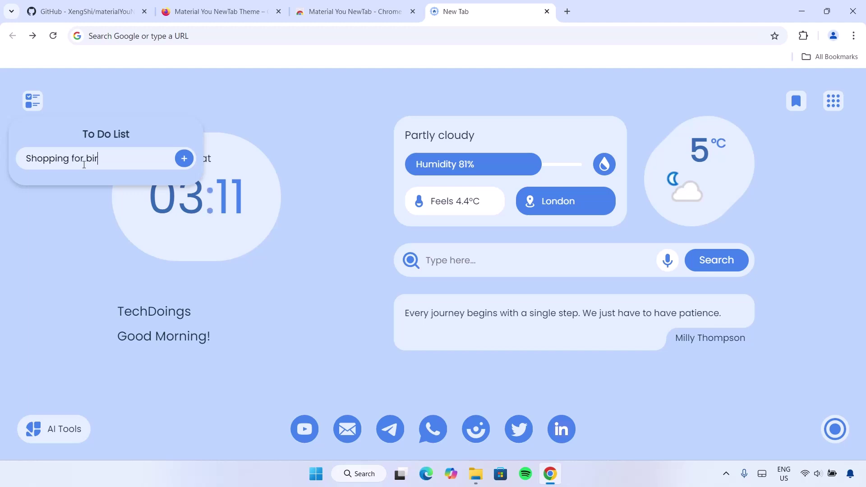
{"action": "type", "text": "thday party"}
{"action": "key", "text": "Return"}
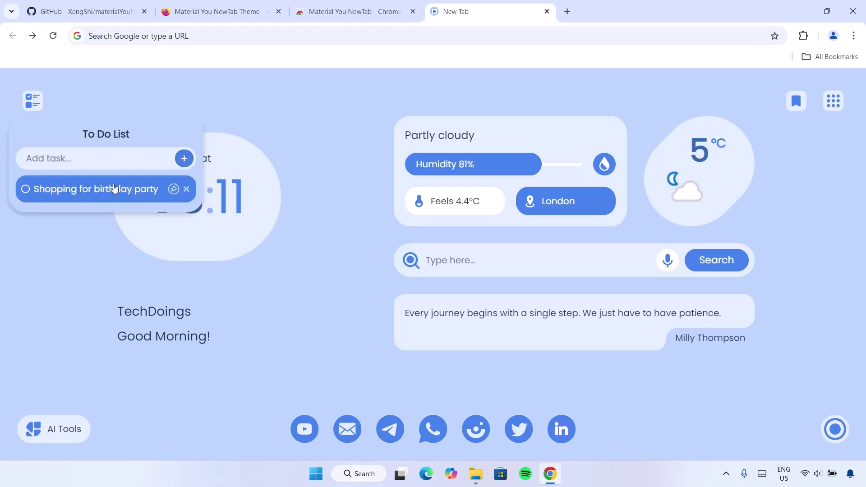
{"action": "left_click", "coordinate": [26, 189]}
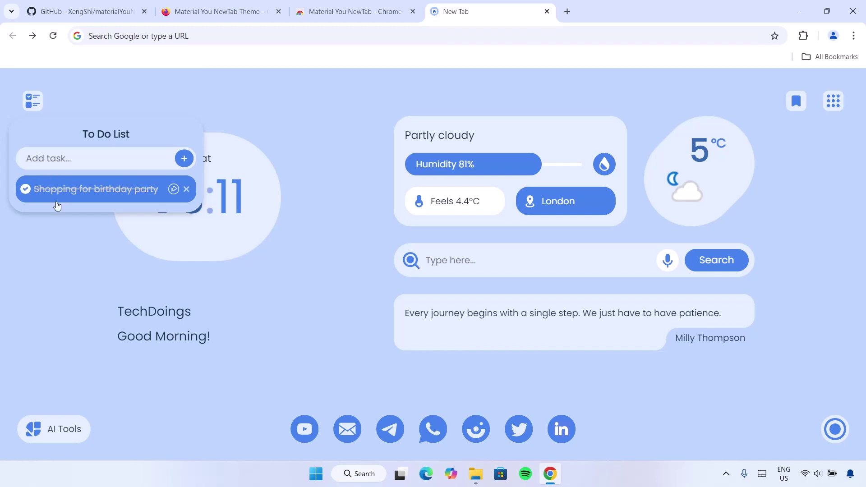
{"action": "left_click", "coordinate": [279, 140]}
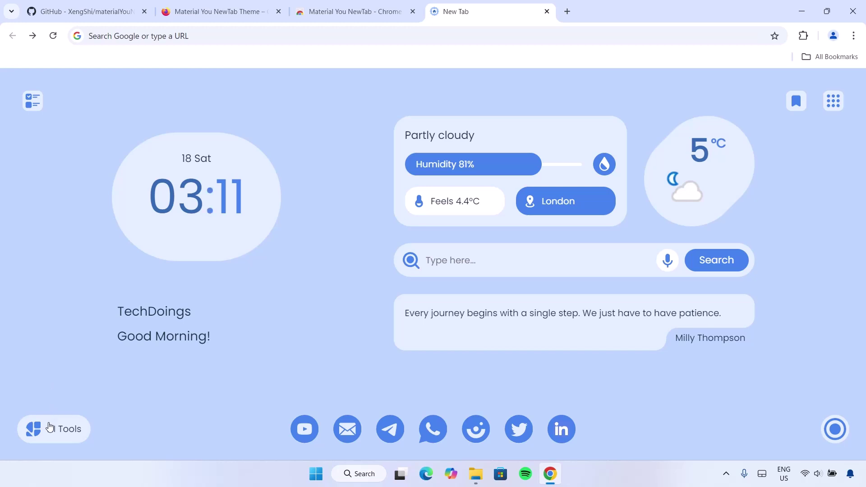
{"action": "left_click", "coordinate": [50, 429]}
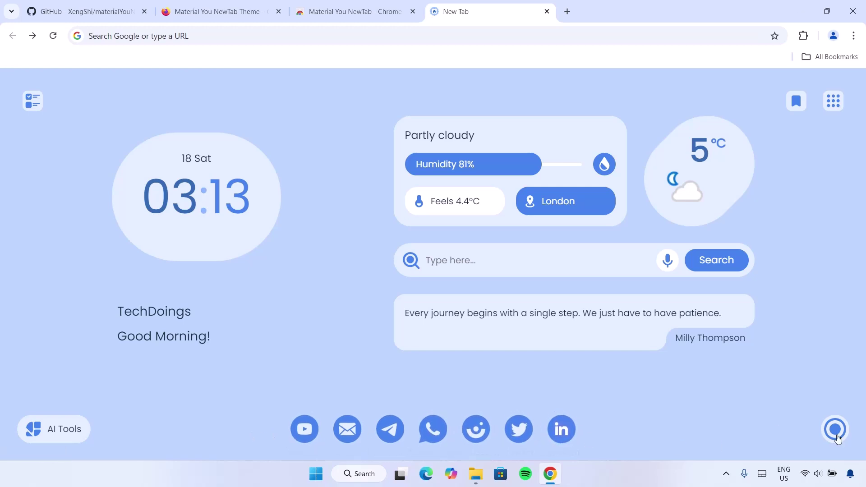
{"action": "left_click", "coordinate": [836, 431]}
{"action": "scroll", "coordinate": [673, 229], "scroll_direction": "down", "scroll_amount": 2}
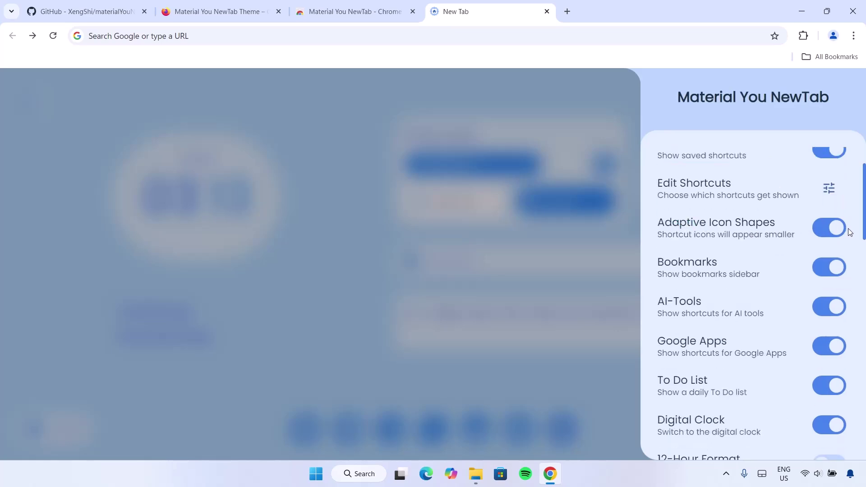
{"action": "left_click", "coordinate": [323, 353]}
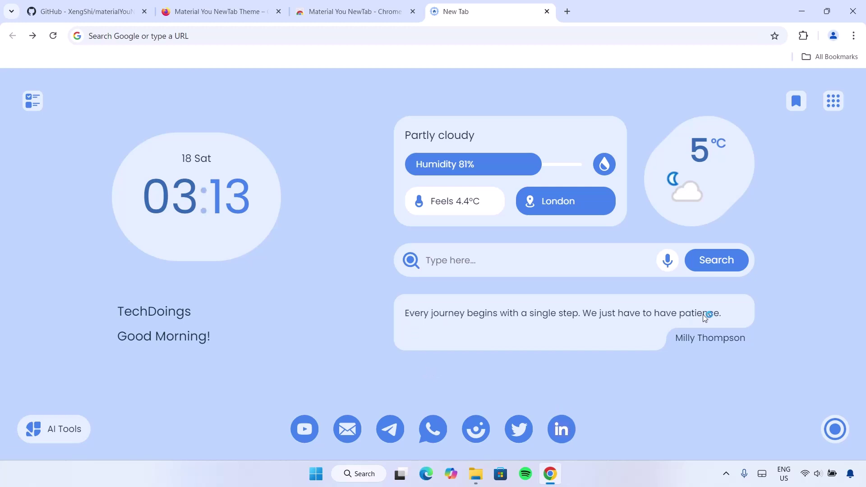
- Search Google for 'how to feed my dogs', then return to the new tab page
{"action": "left_click", "coordinate": [496, 264]}
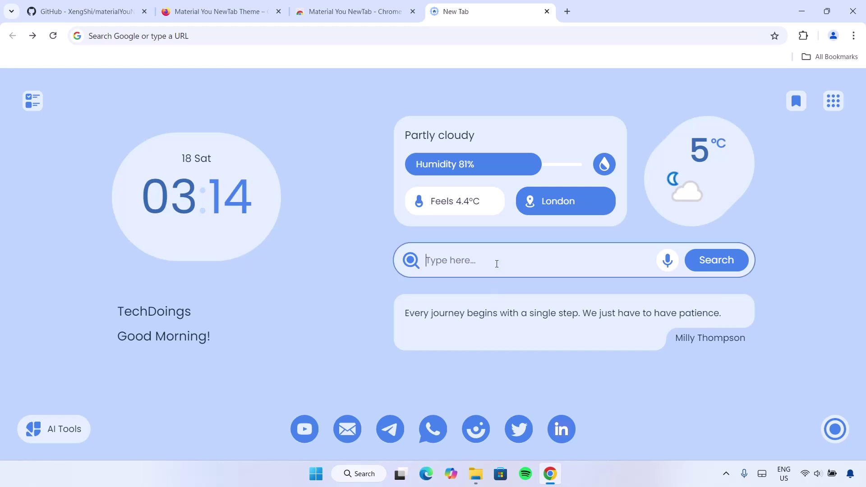
{"action": "type", "text": "how to f"}
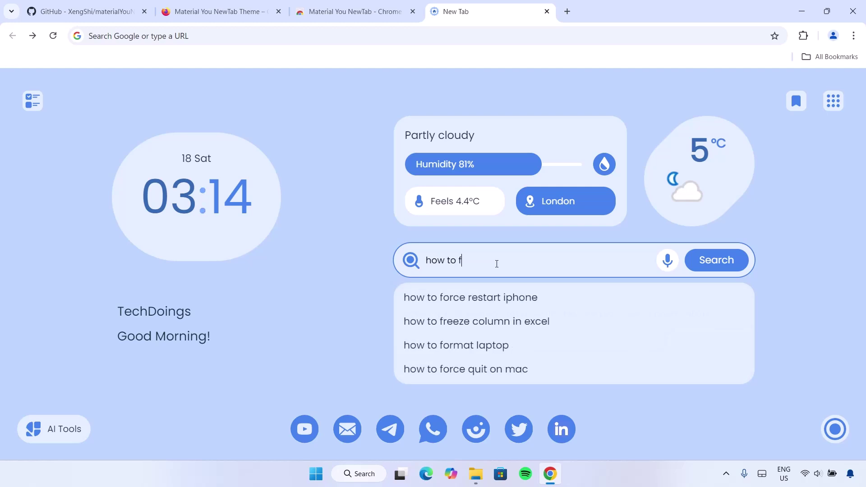
{"action": "type", "text": "eed my dogs"}
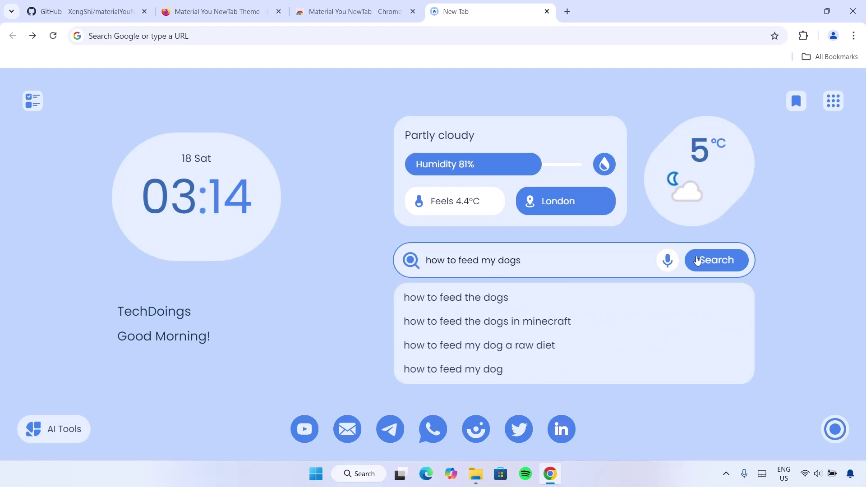
{"action": "left_click", "coordinate": [693, 262]}
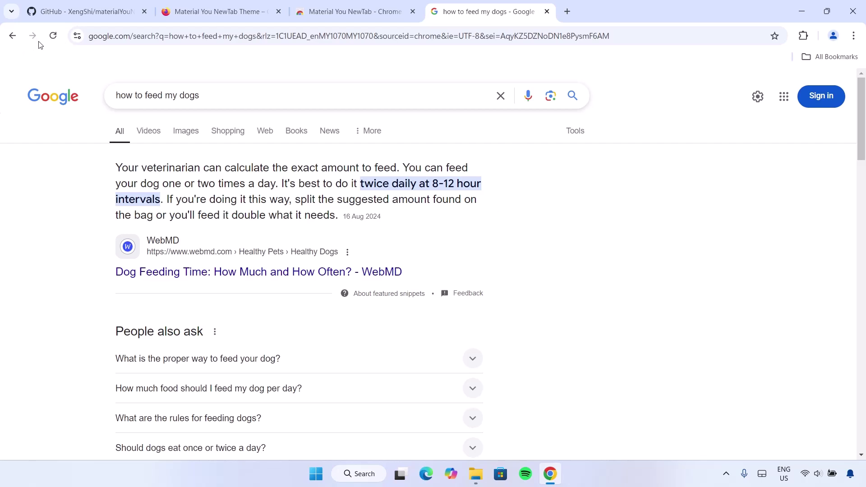
{"action": "left_click", "coordinate": [12, 36]}
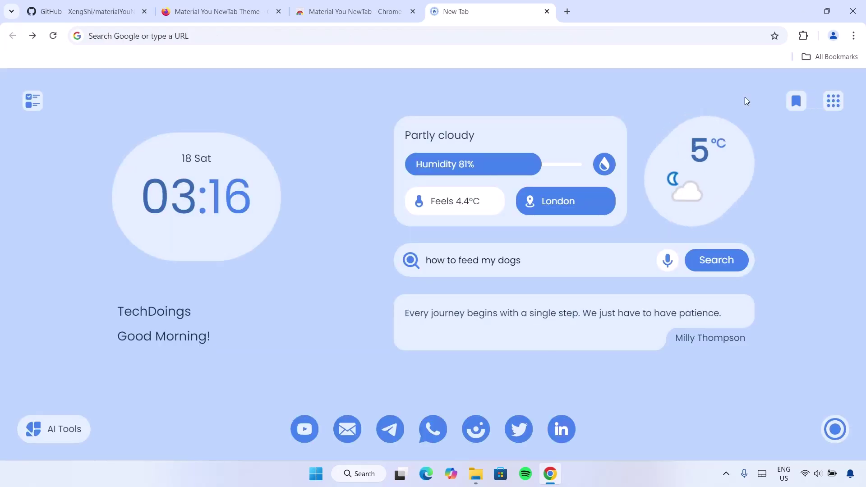
{"action": "left_click", "coordinate": [833, 101]}
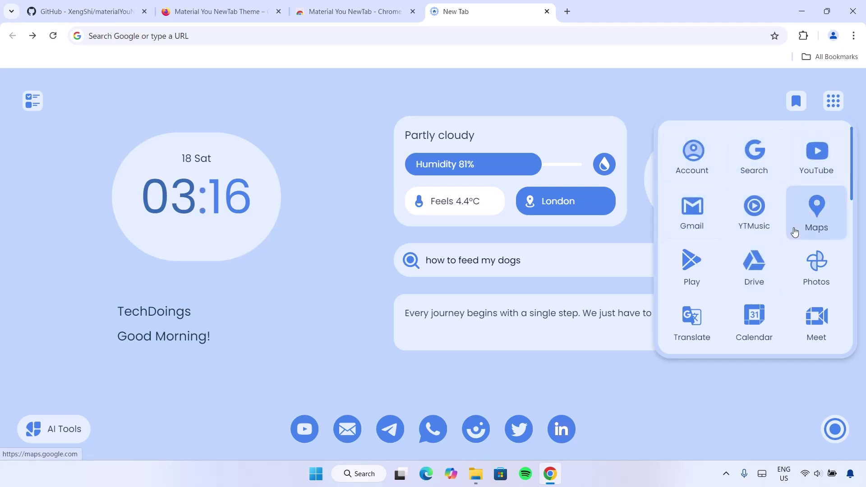
{"action": "scroll", "coordinate": [806, 235], "scroll_direction": "down", "scroll_amount": 1}
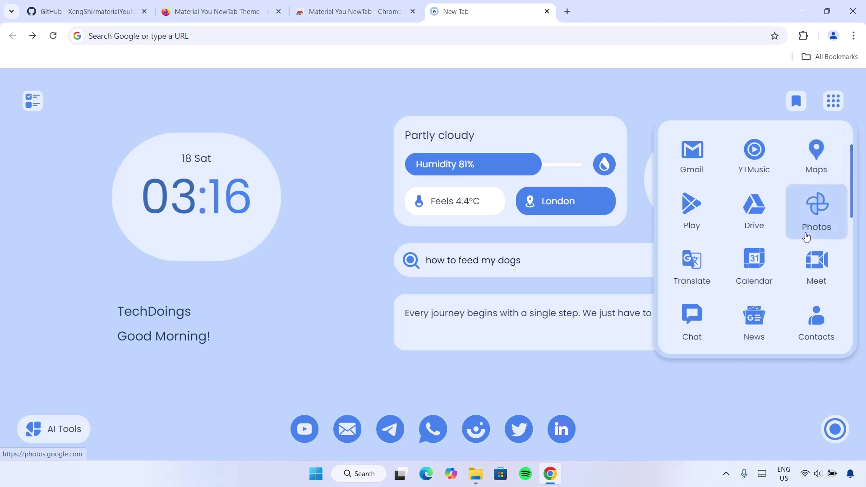
{"action": "scroll", "coordinate": [806, 237], "scroll_direction": "down", "scroll_amount": 2}
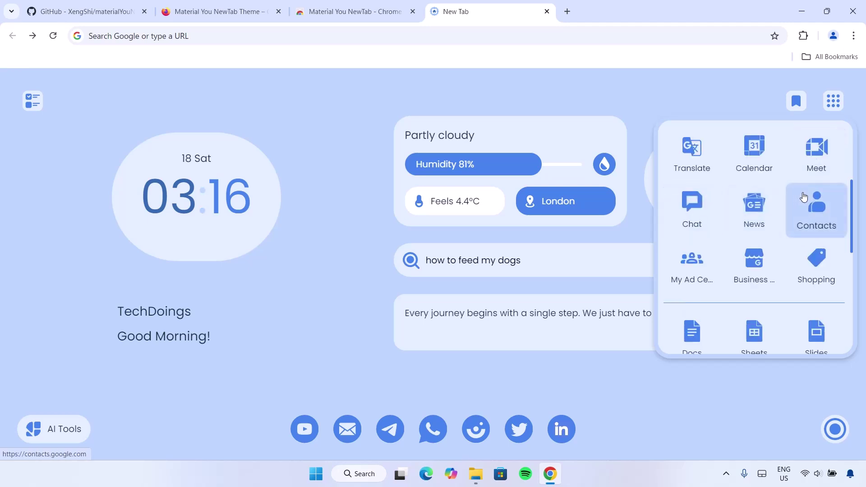
{"action": "left_click", "coordinate": [740, 100]}
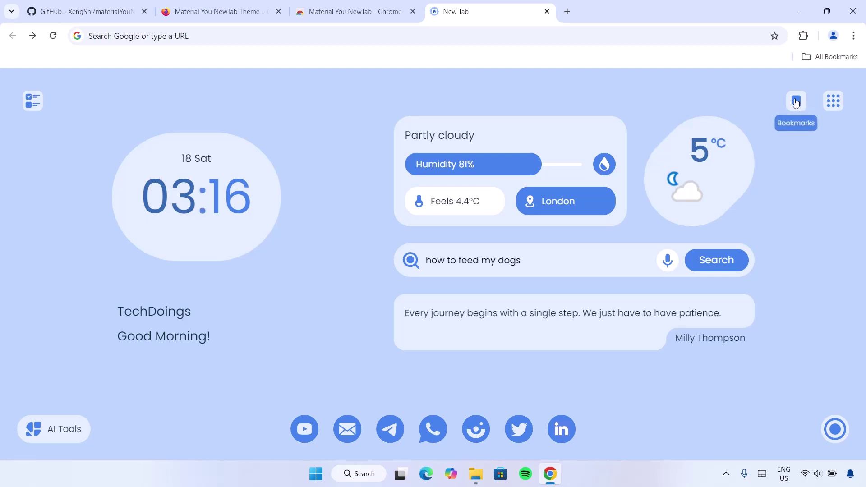
{"action": "left_click", "coordinate": [795, 102]}
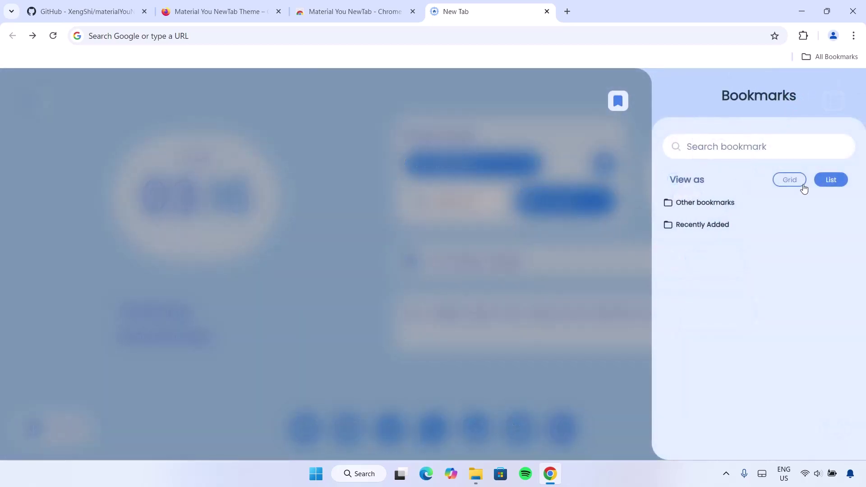
{"action": "left_click", "coordinate": [542, 106]}
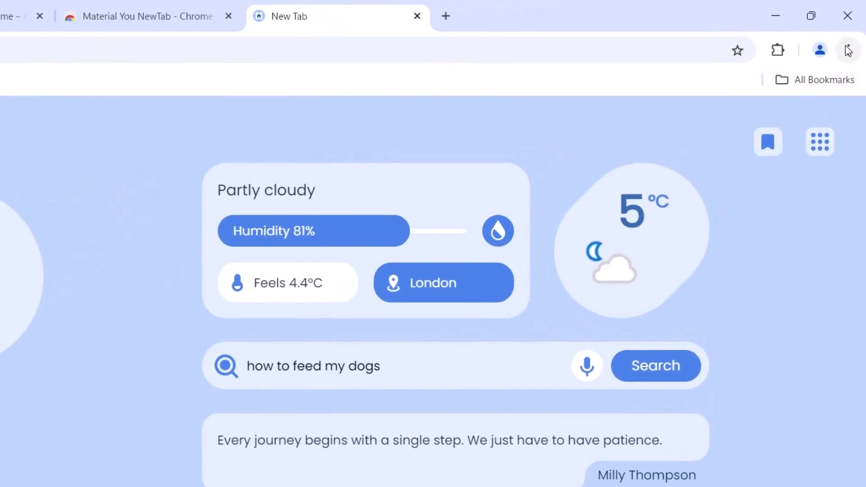
{"action": "left_click", "coordinate": [848, 51]}
{"action": "mouse_move", "coordinate": [694, 290]}
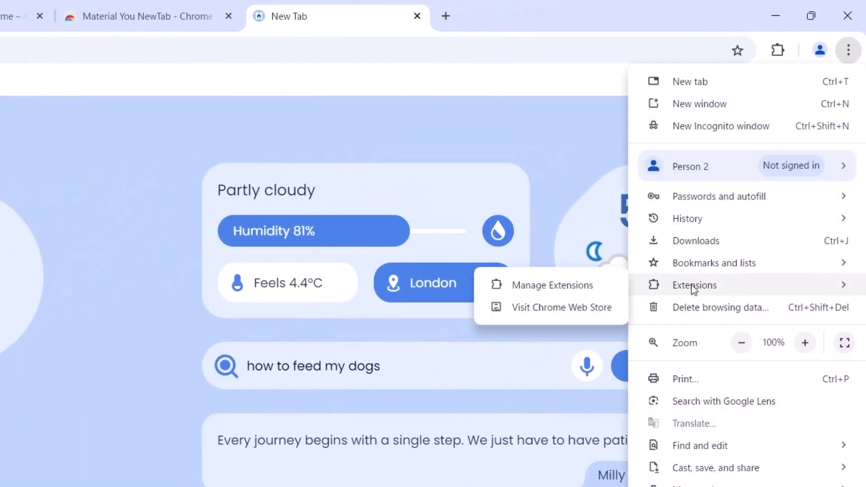
{"action": "left_click", "coordinate": [535, 290]}
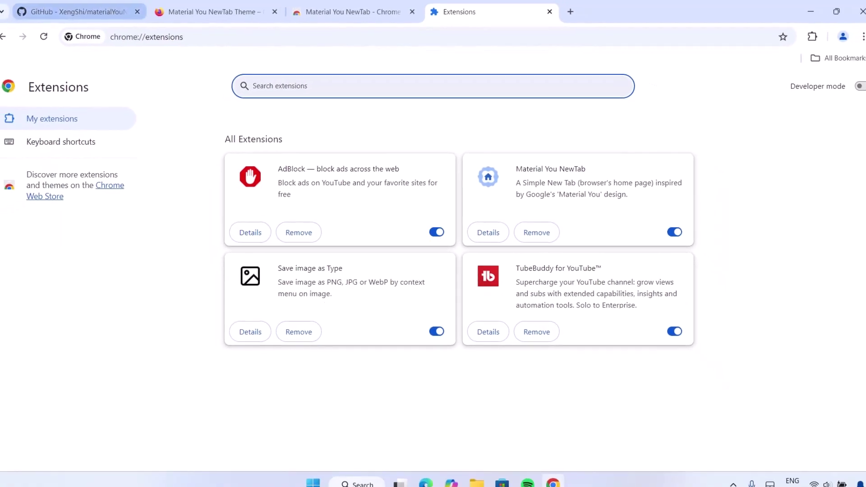
{"action": "left_click", "coordinate": [13, 37]}
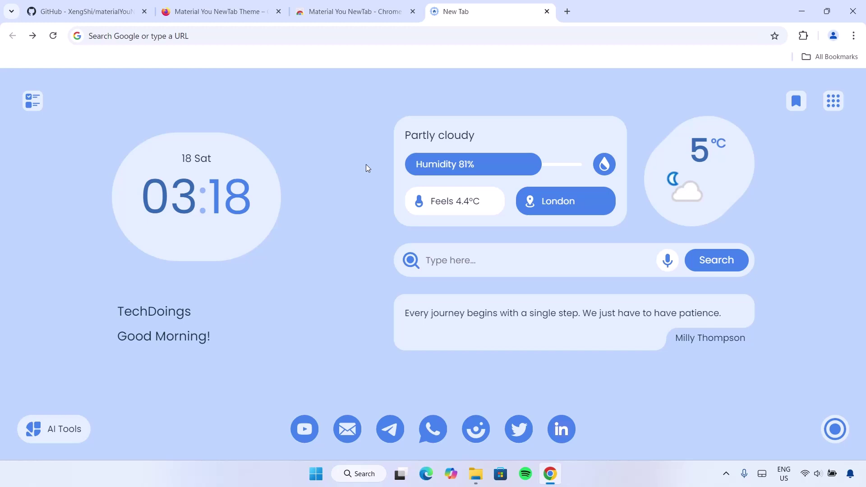